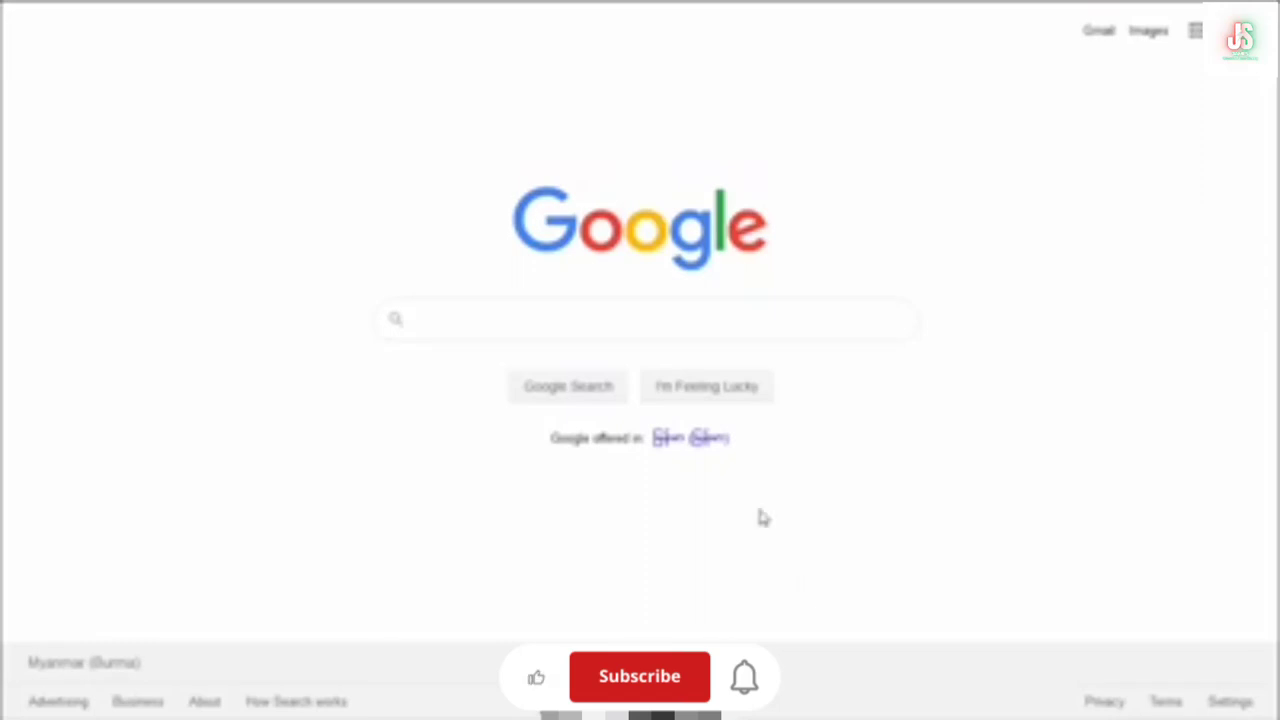
Search Google for 'blogger' using the matching search suggestion.
{"action": "left_click", "coordinate": [477, 330]}
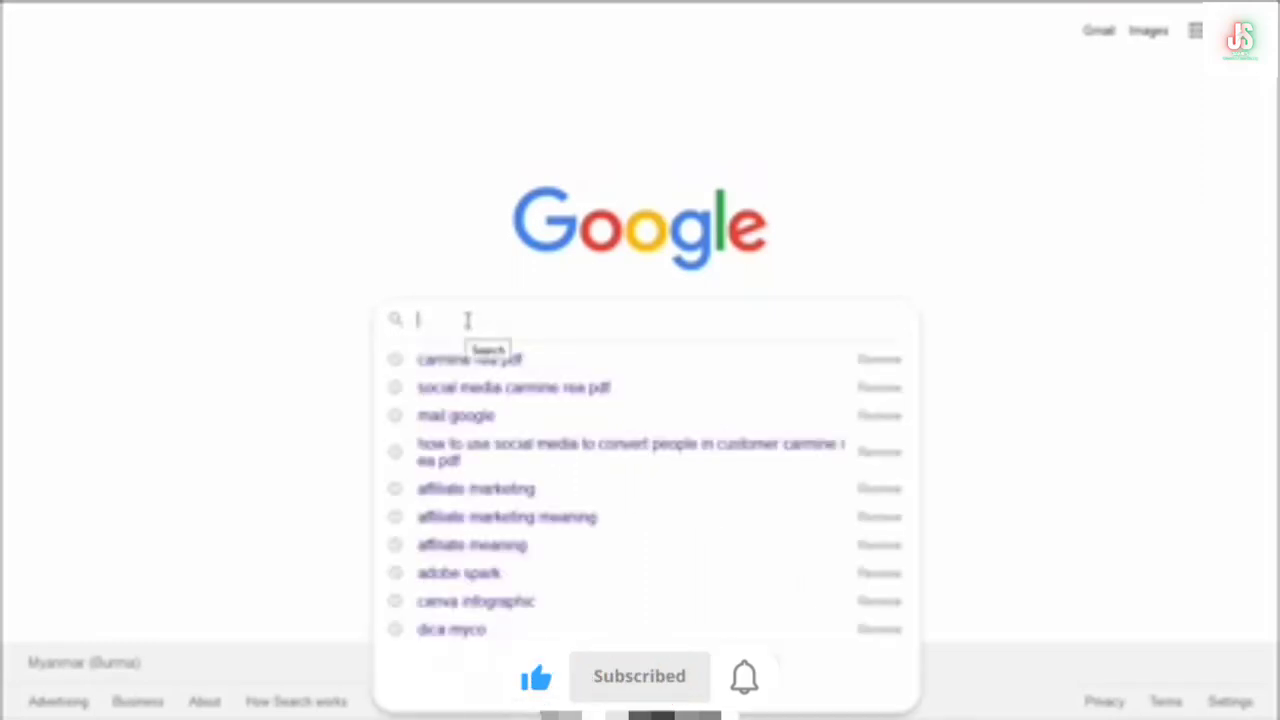
{"action": "type", "text": "blog"}
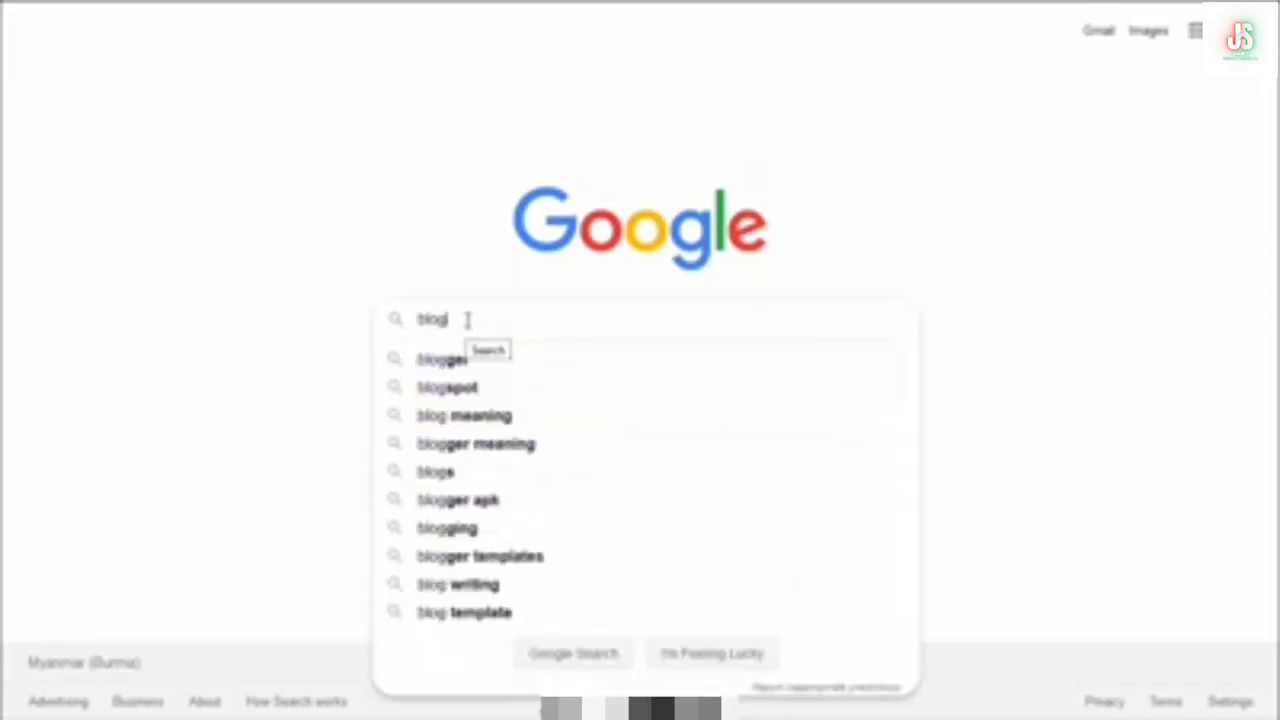
{"action": "type", "text": "ger"}
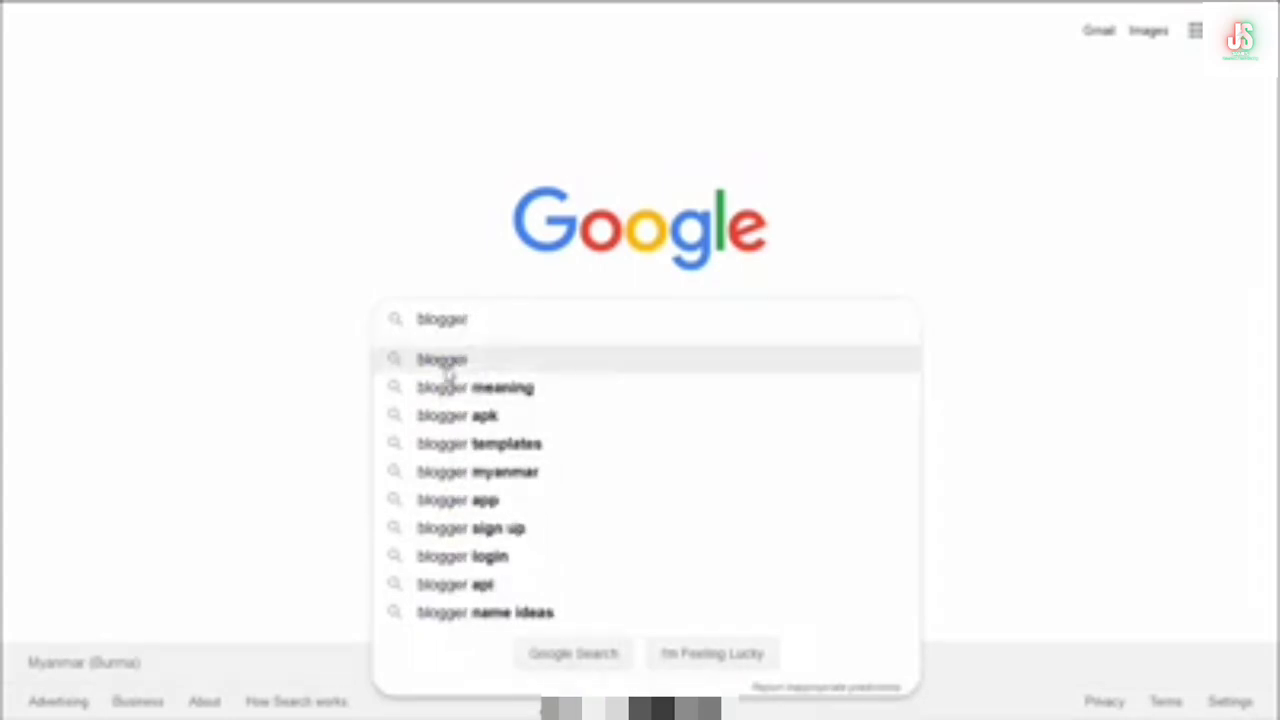
{"action": "left_click", "coordinate": [449, 360]}
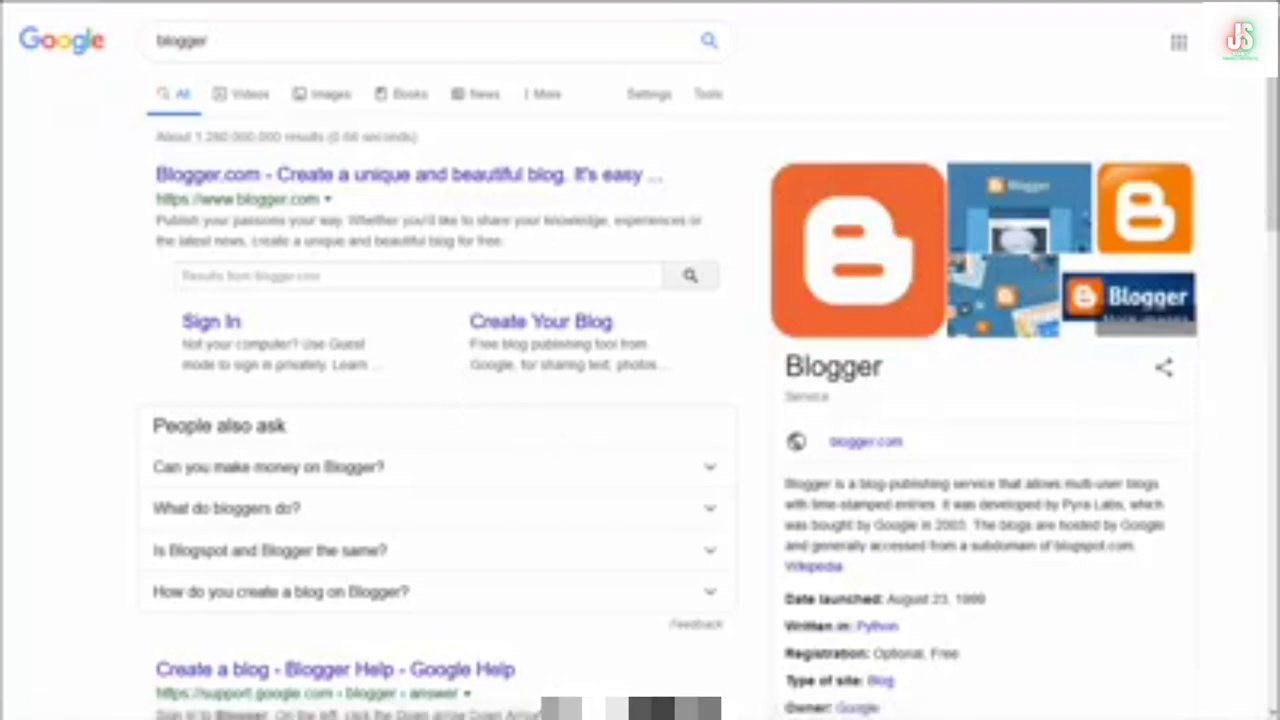
{"action": "scroll", "coordinate": [1178, 470], "scroll_direction": "down", "scroll_amount": 3}
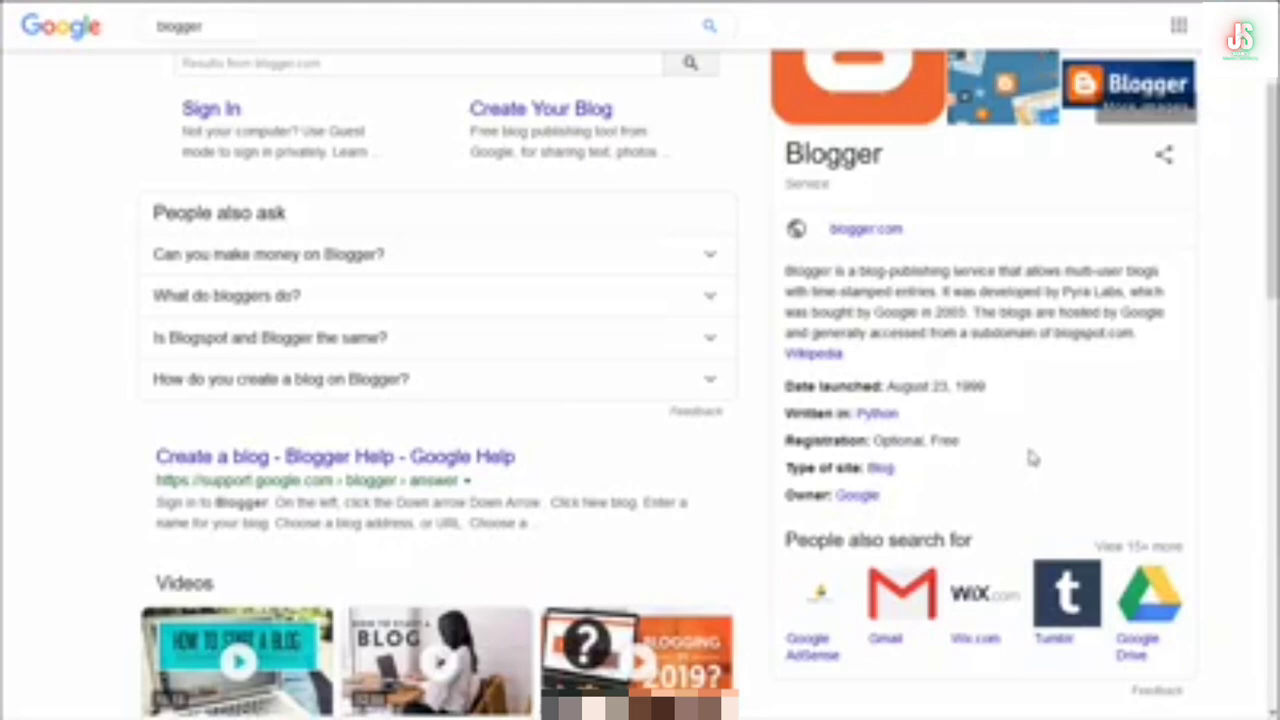
{"action": "scroll", "coordinate": [1033, 457], "scroll_direction": "up", "scroll_amount": 2}
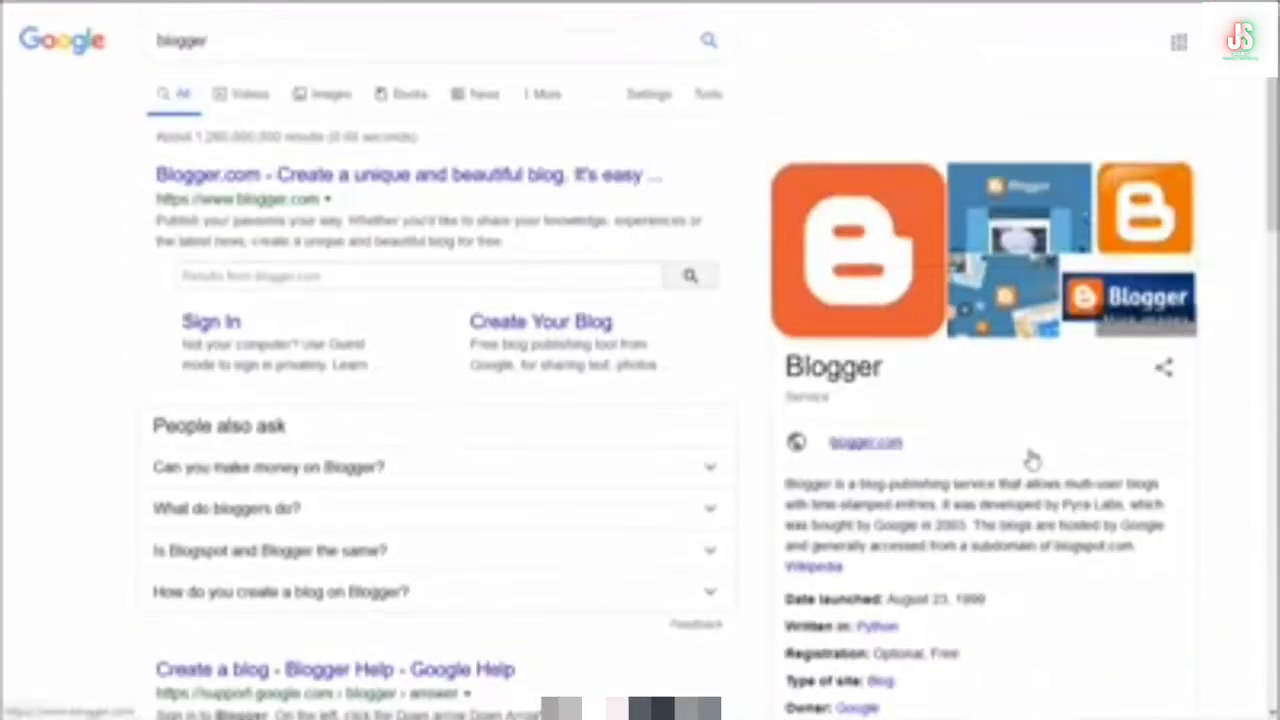
Open Blogger.com from the results, browse its landing page, and start creating a blog.
{"action": "left_click", "coordinate": [257, 178]}
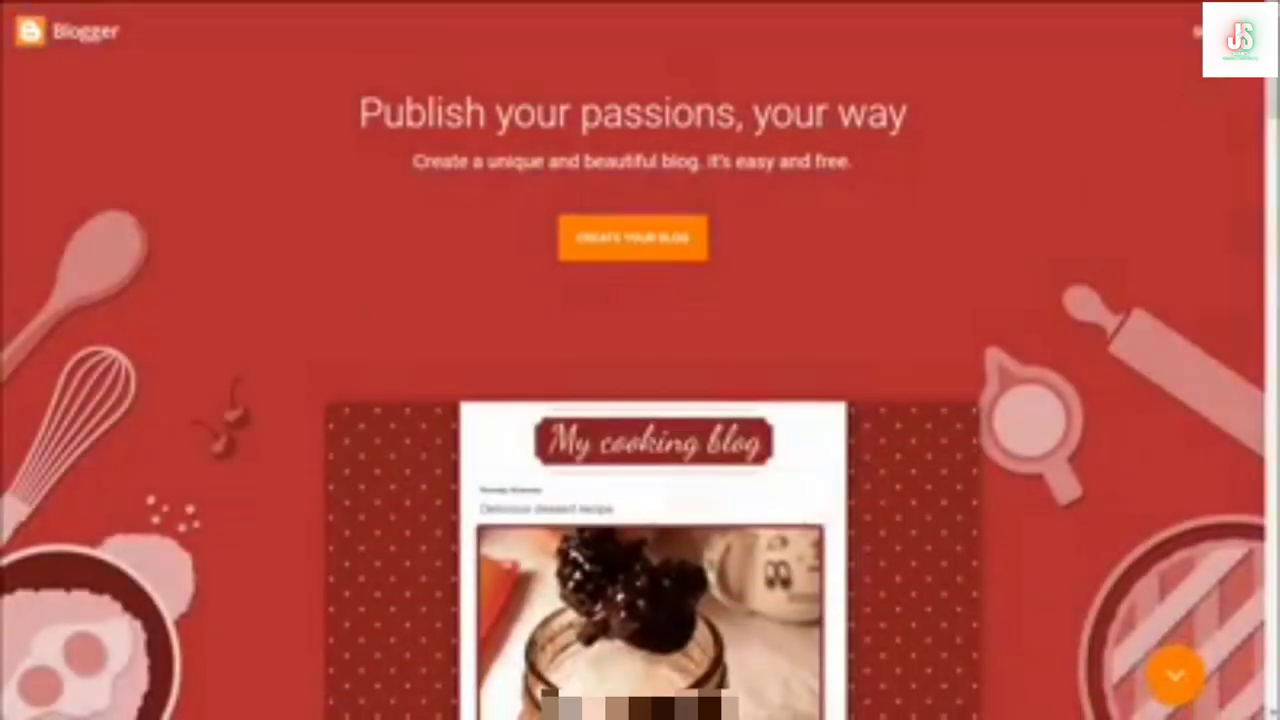
{"action": "scroll", "coordinate": [640, 380], "scroll_direction": "down", "scroll_amount": 5}
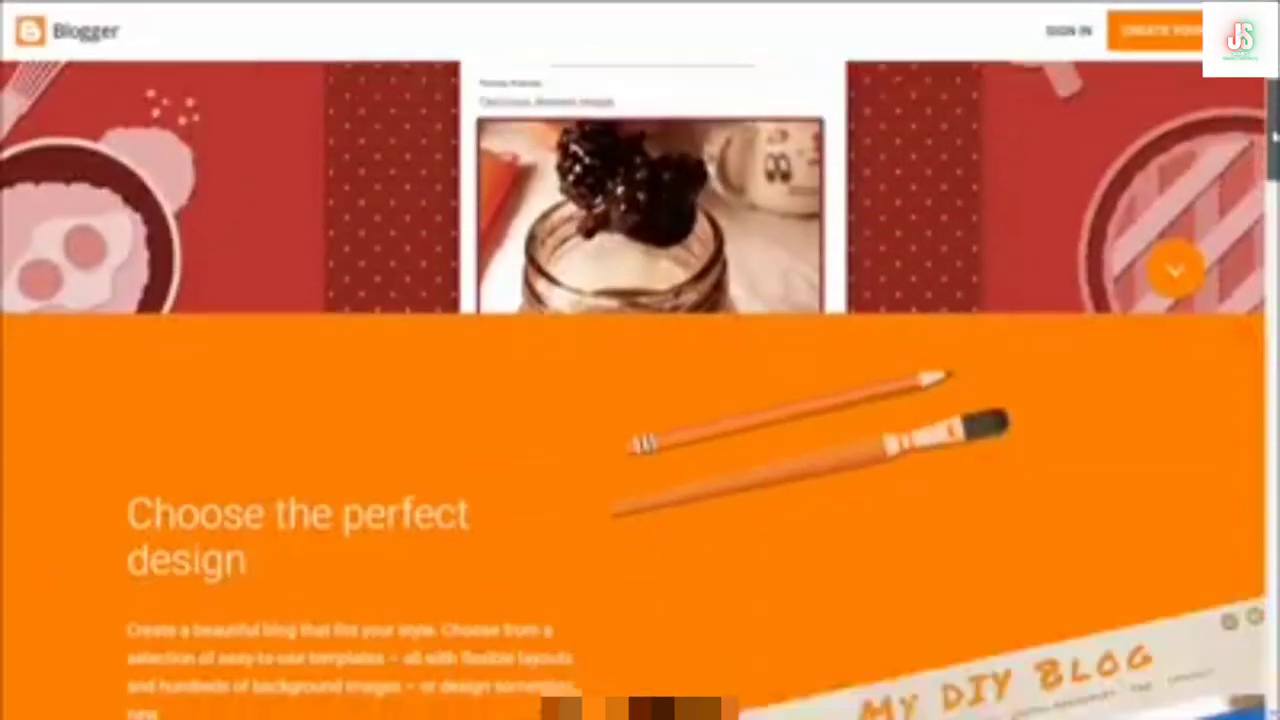
{"action": "scroll", "coordinate": [640, 380], "scroll_direction": "down", "scroll_amount": 3}
{"action": "scroll", "coordinate": [1273, 197], "scroll_direction": "down", "scroll_amount": 8}
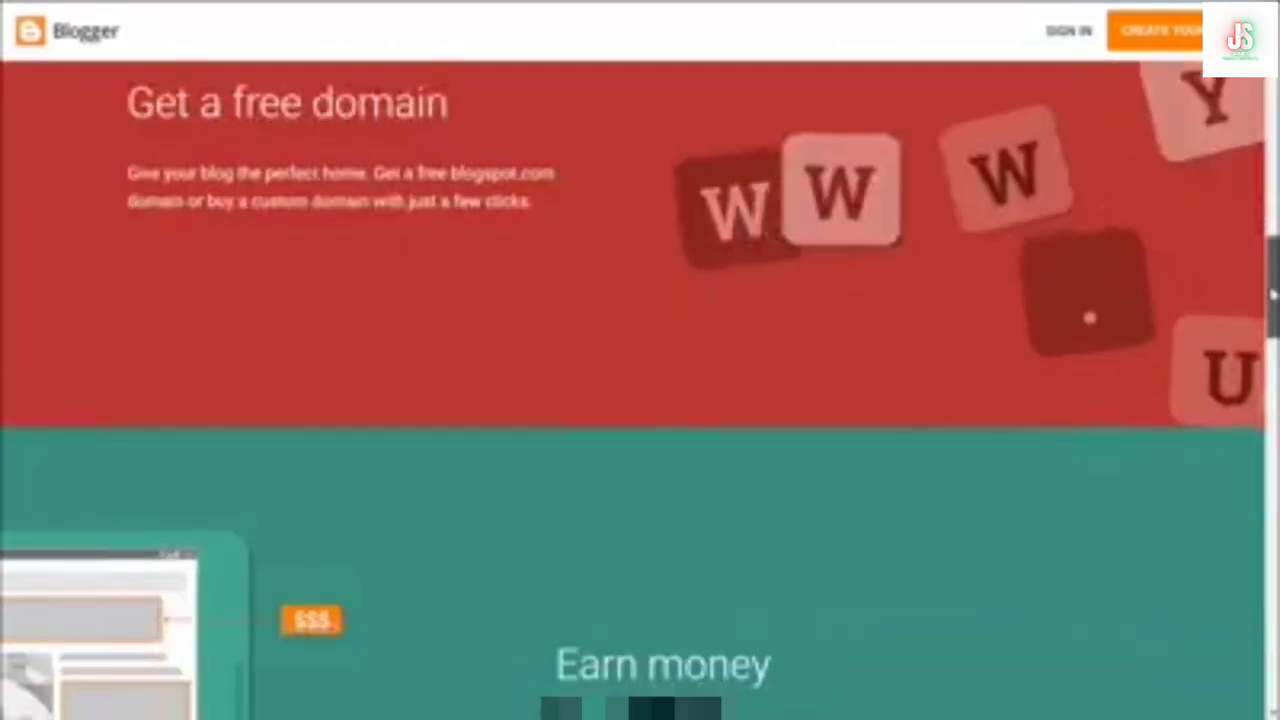
{"action": "scroll", "coordinate": [1275, 250], "scroll_direction": "up", "scroll_amount": 4}
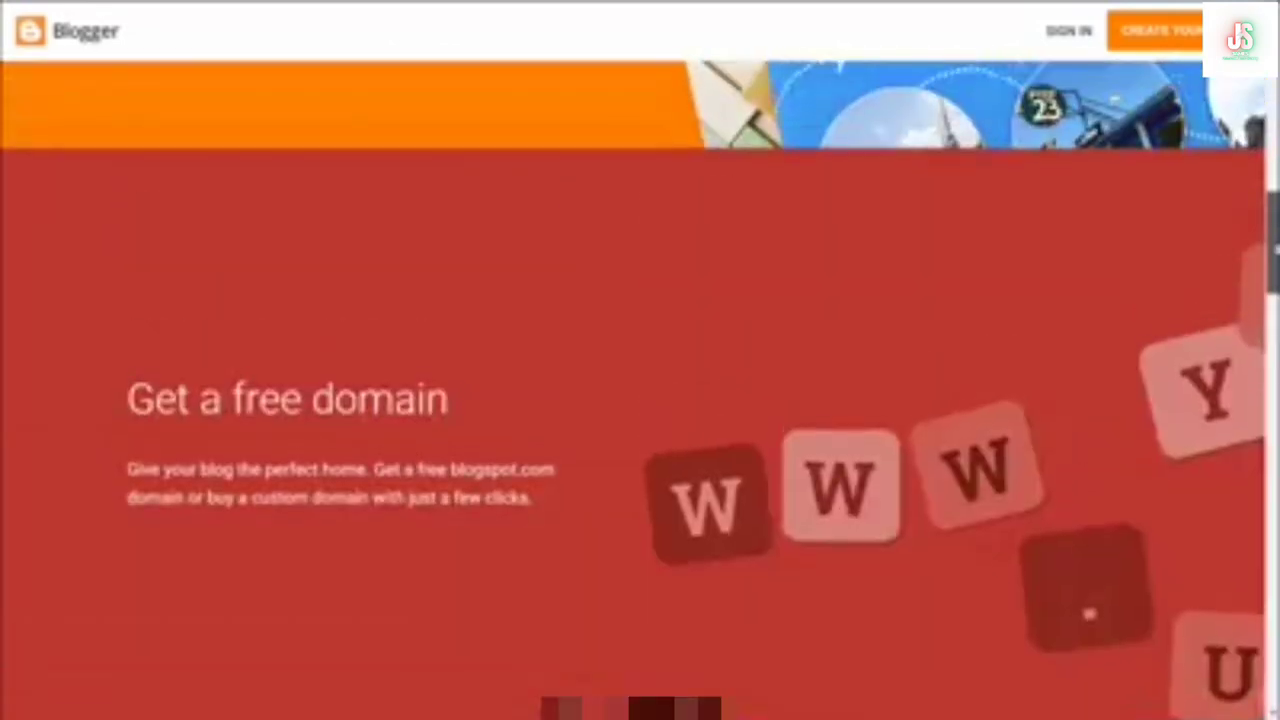
{"action": "scroll", "coordinate": [640, 389], "scroll_direction": "down", "scroll_amount": 1}
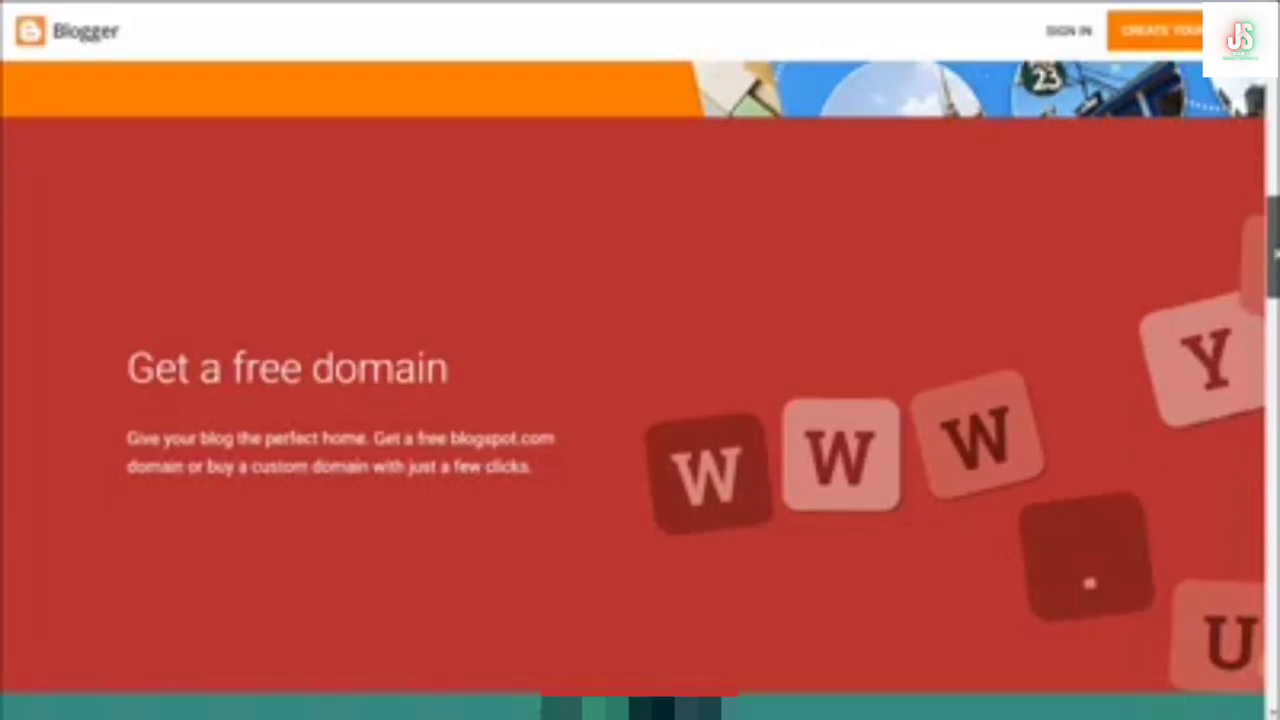
{"action": "scroll", "coordinate": [640, 390], "scroll_direction": "down", "scroll_amount": 5}
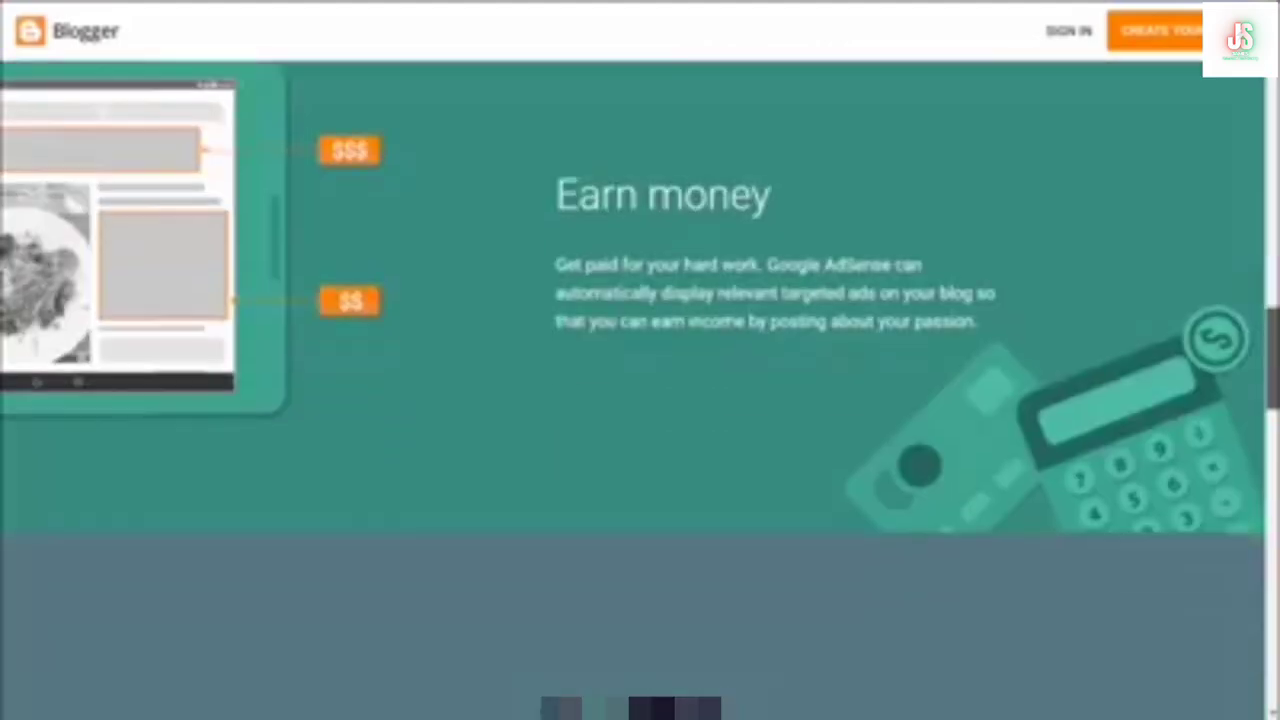
{"action": "scroll", "coordinate": [640, 390], "scroll_direction": "down", "scroll_amount": 5}
{"action": "scroll", "coordinate": [640, 390], "scroll_direction": "down", "scroll_amount": 10}
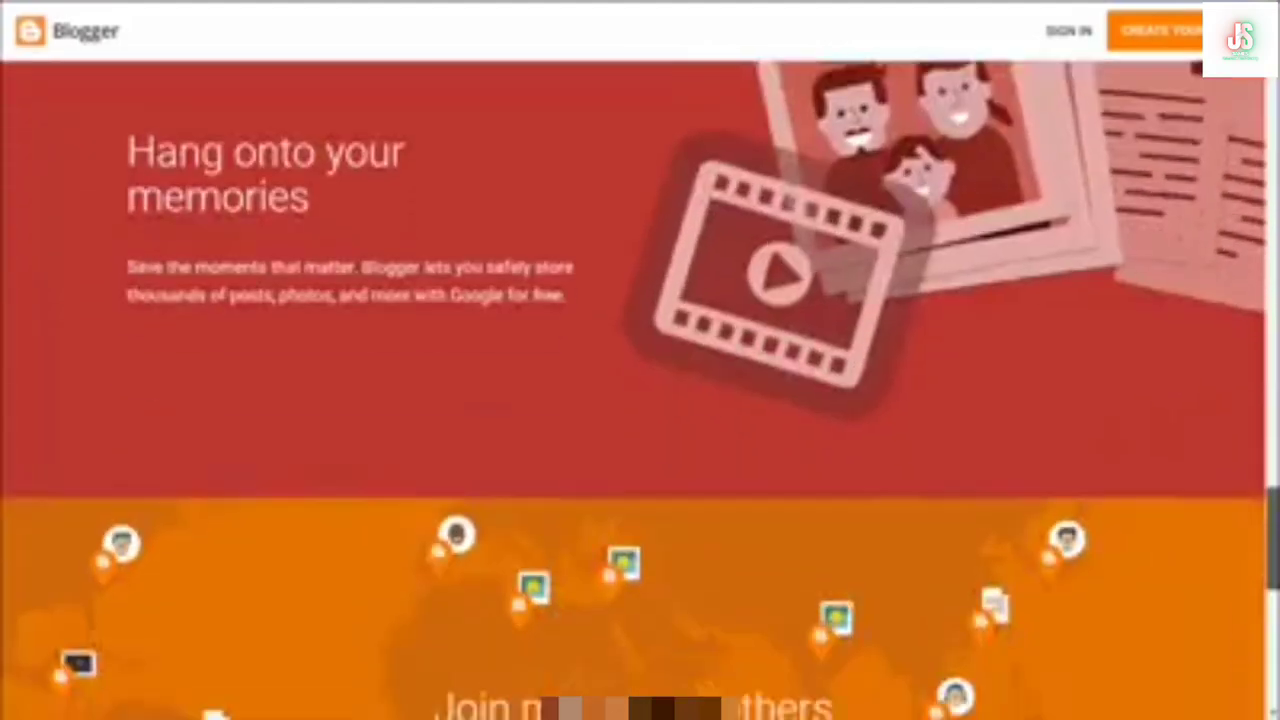
{"action": "scroll", "coordinate": [640, 390], "scroll_direction": "up", "scroll_amount": 20}
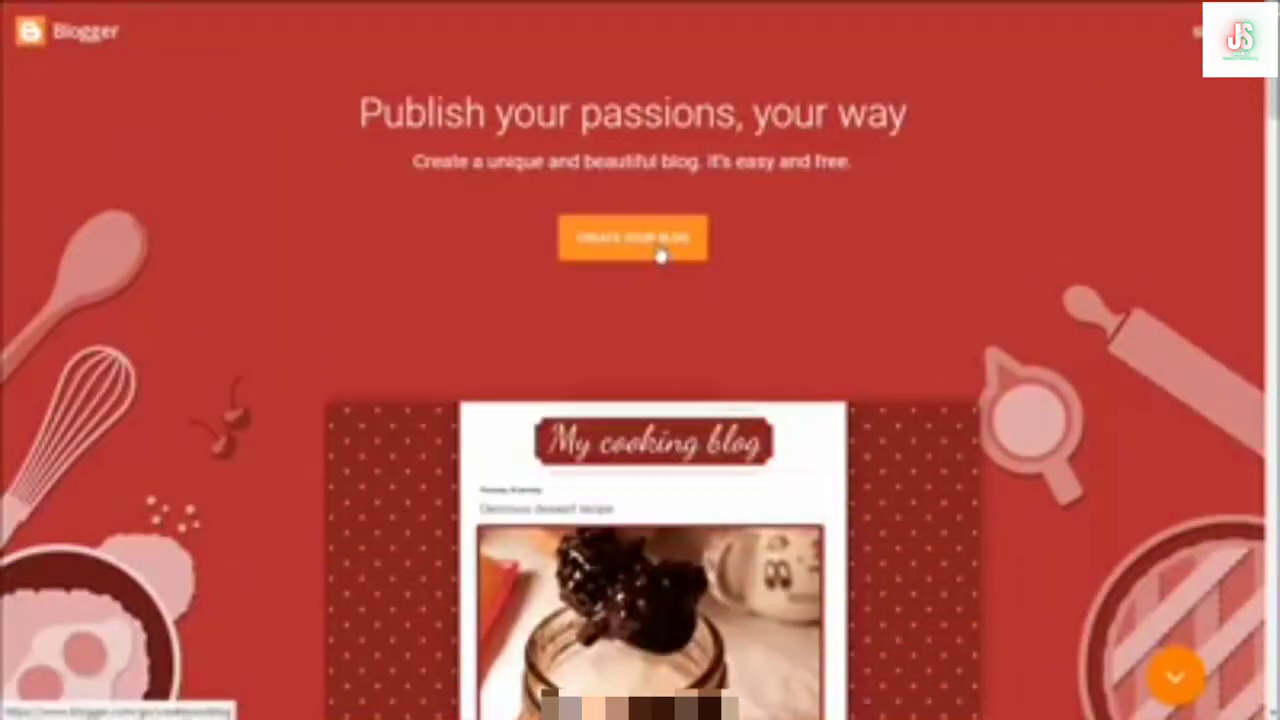
{"action": "left_click", "coordinate": [660, 256]}
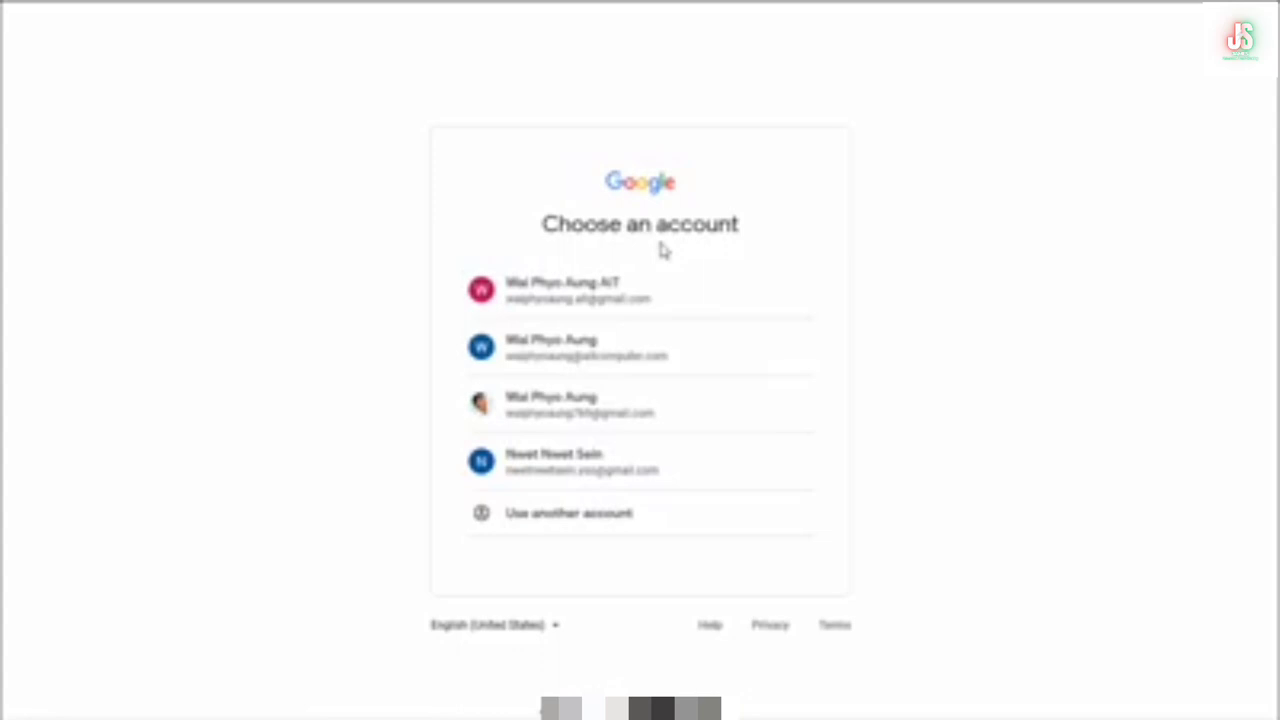
Sign in with the first listed Google account using its saved password.
{"action": "left_click", "coordinate": [570, 292]}
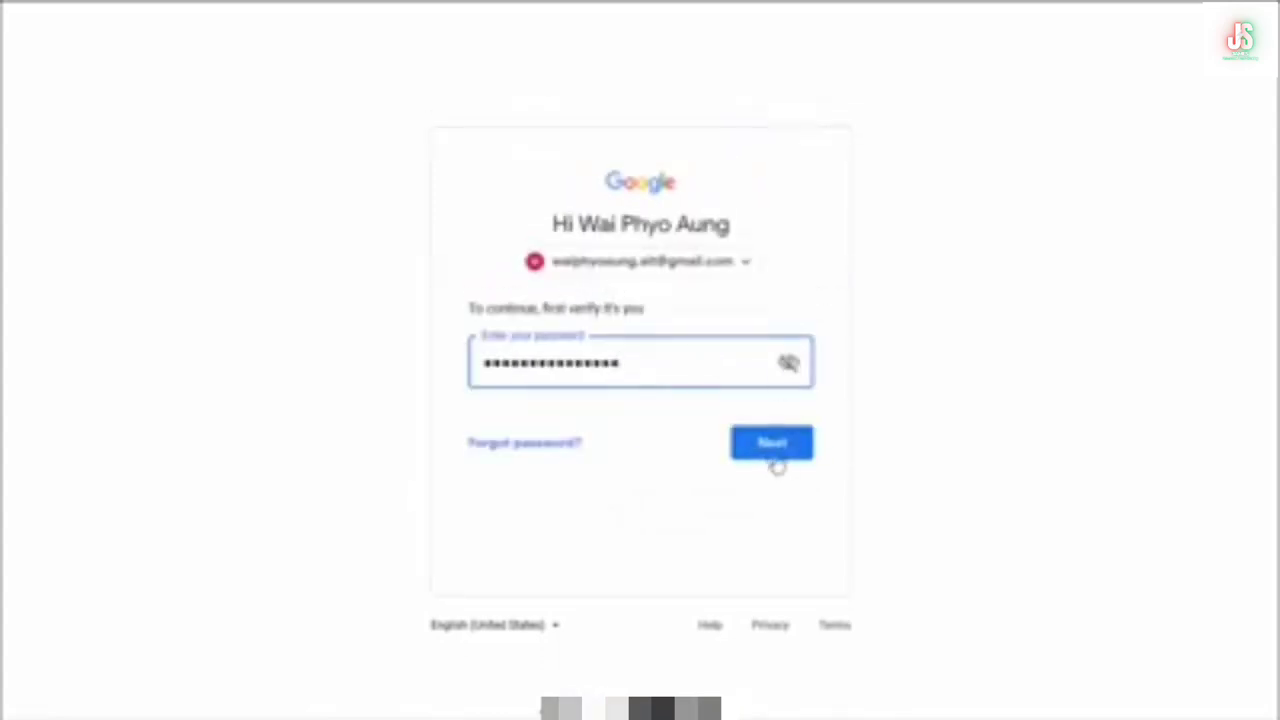
{"action": "left_click", "coordinate": [776, 460]}
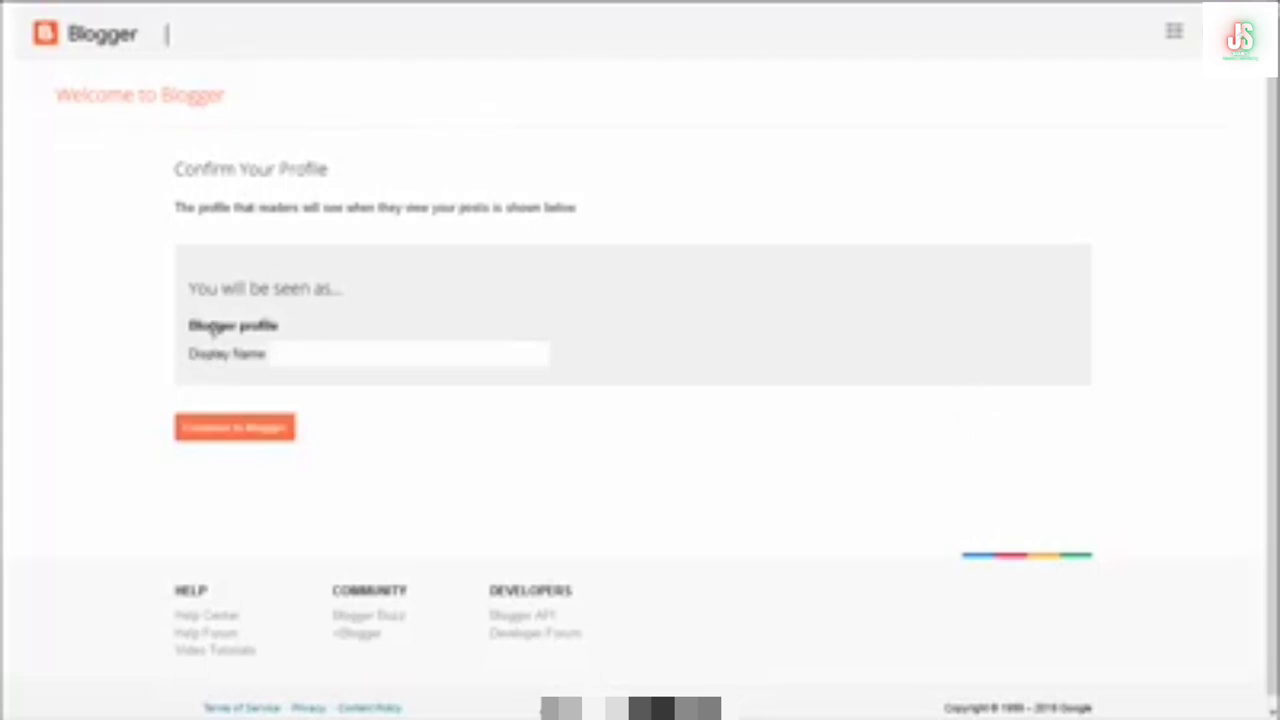
Edit the profile display name, continue into Blogger, and open the Create a new blog form.
{"action": "left_click", "coordinate": [290, 355]}
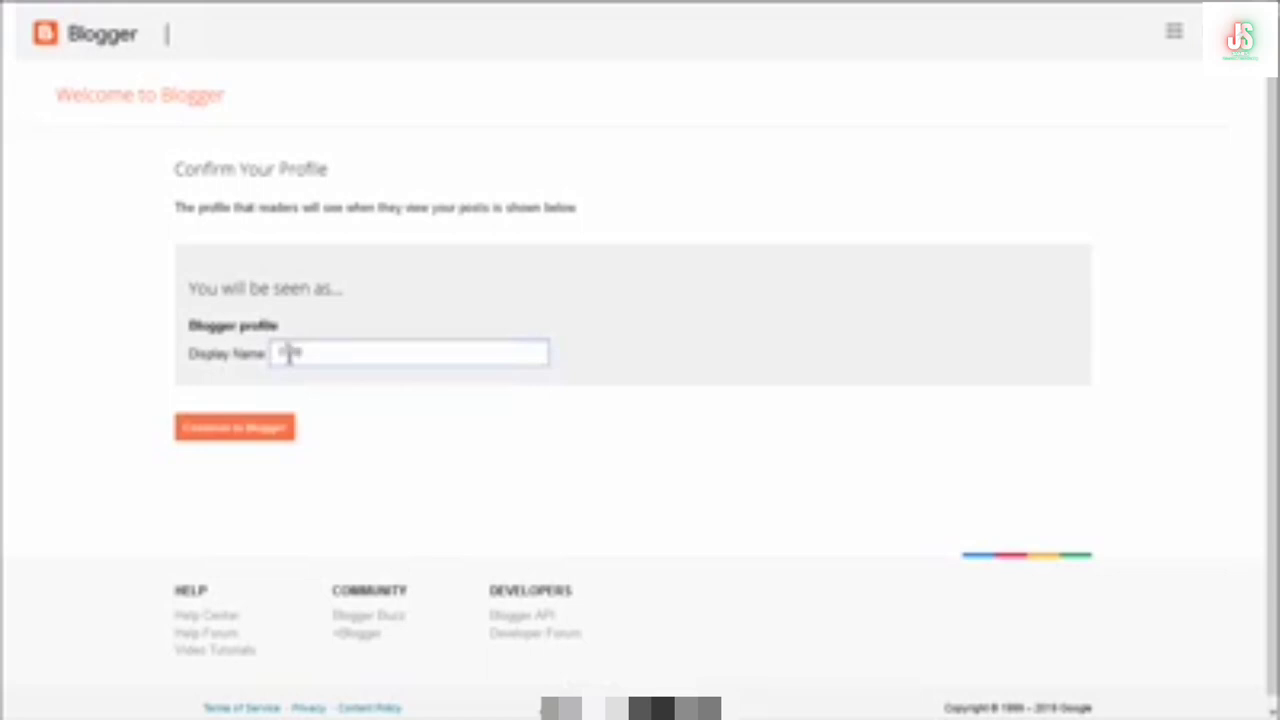
{"action": "key", "text": "BackSpace"}
{"action": "key", "text": "BackSpace"}
{"action": "key", "text": "BackSpace"}
{"action": "type", "text": "beard"}
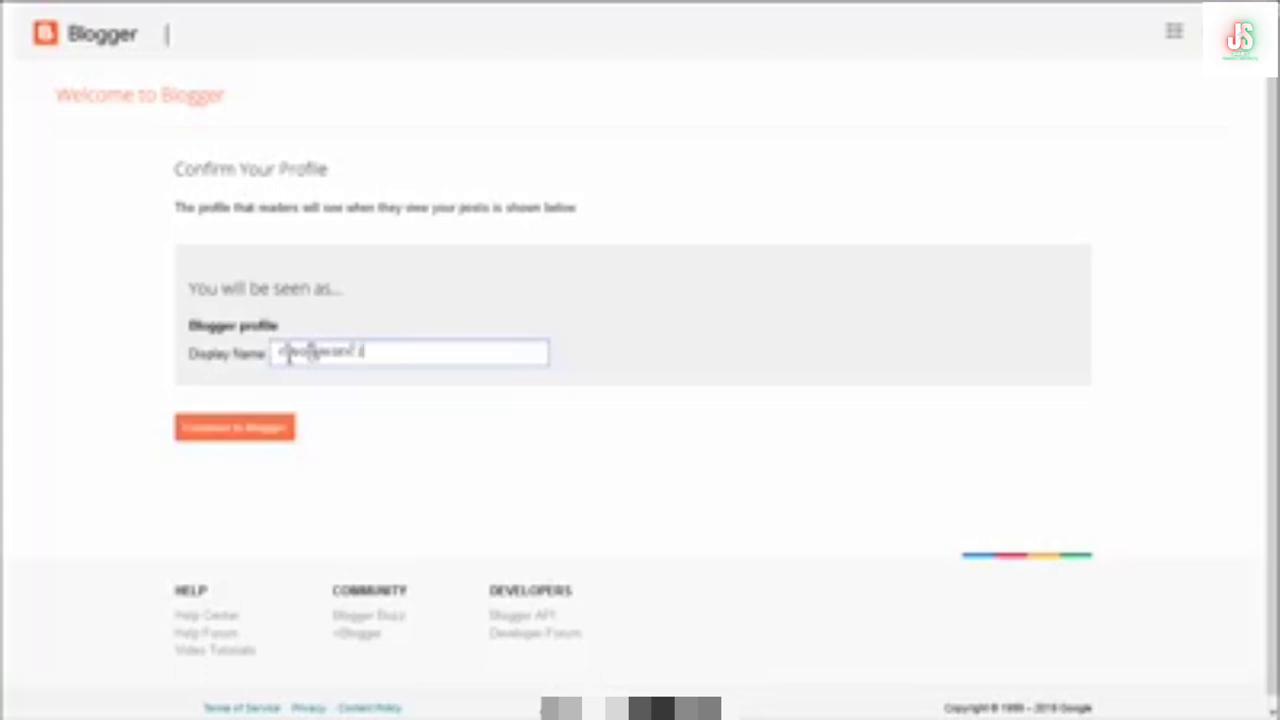
{"action": "type", "text": " JNT Computer"}
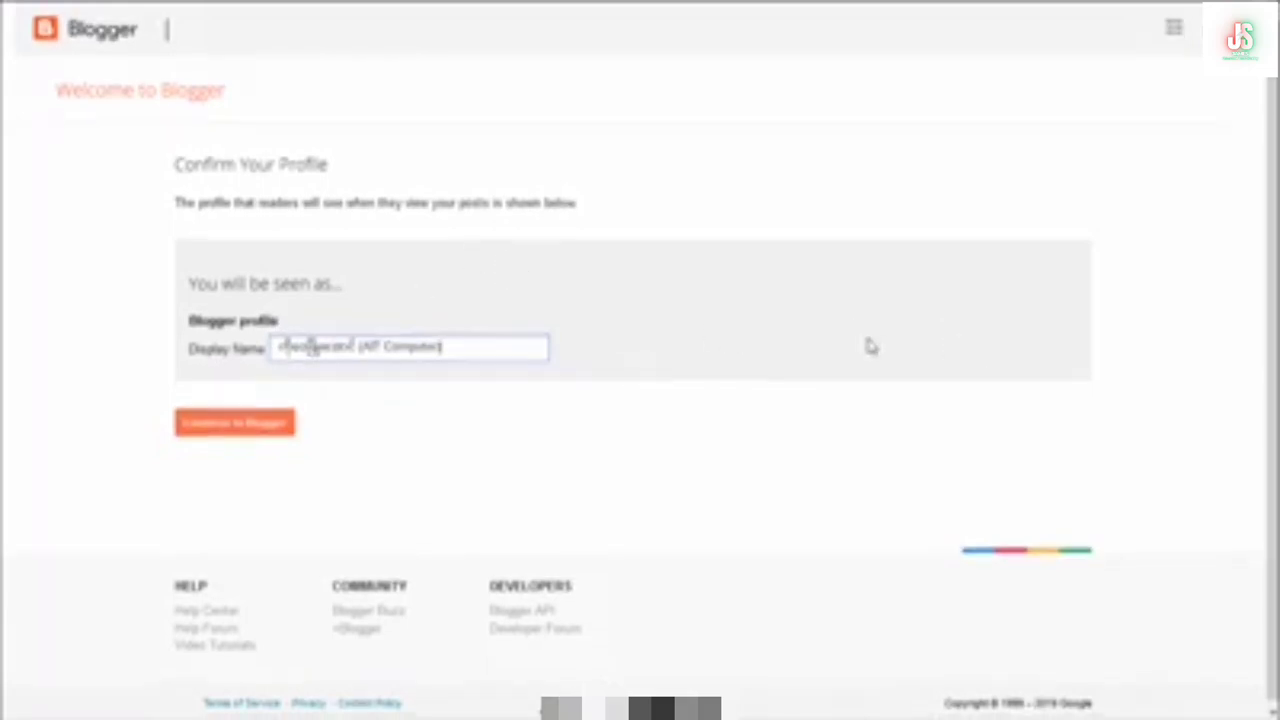
{"action": "left_click", "coordinate": [214, 440]}
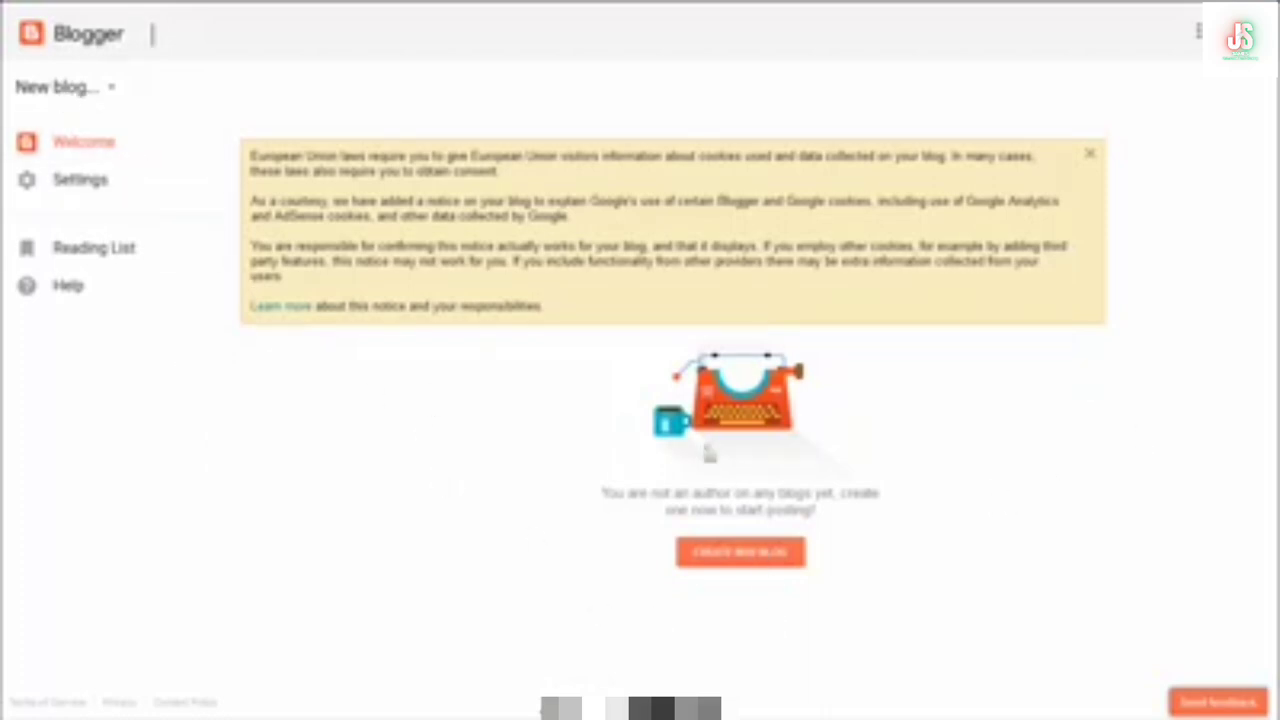
{"action": "left_click", "coordinate": [739, 556]}
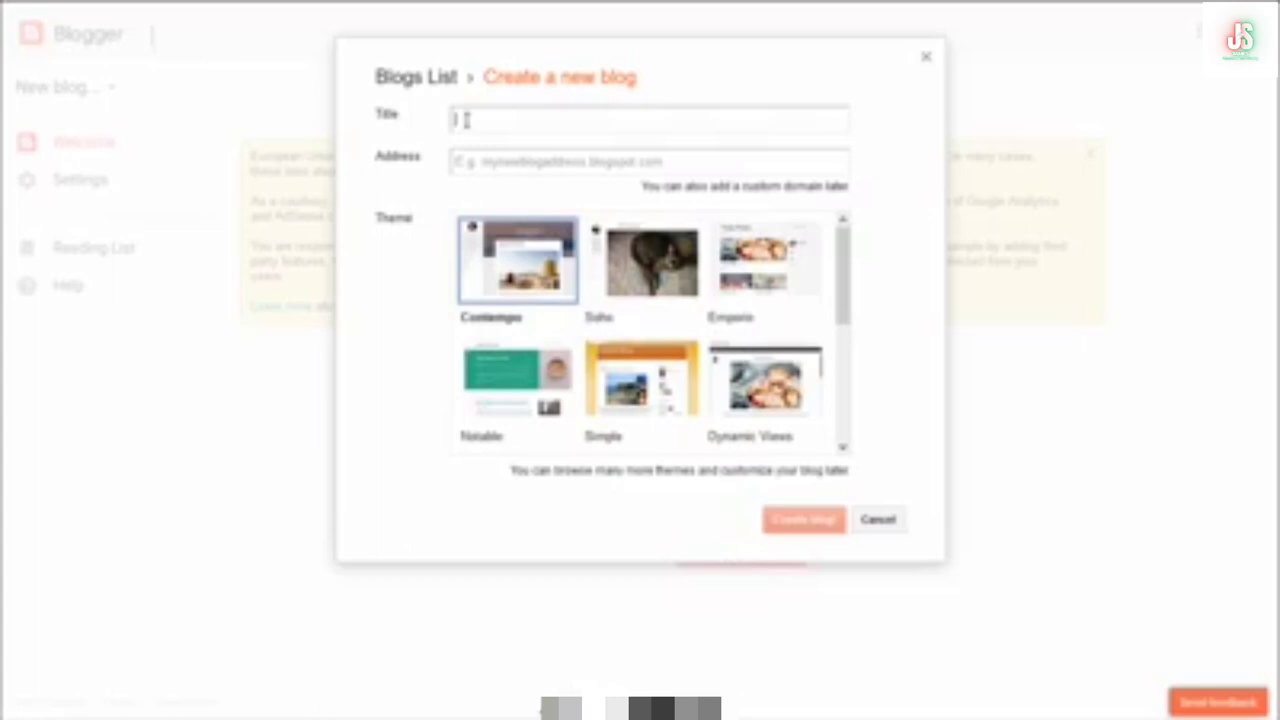
Title the blog 'Social Media Marketing' and enter 'altcomputer' as its address.
{"action": "type", "text": "Social Media Marke"}
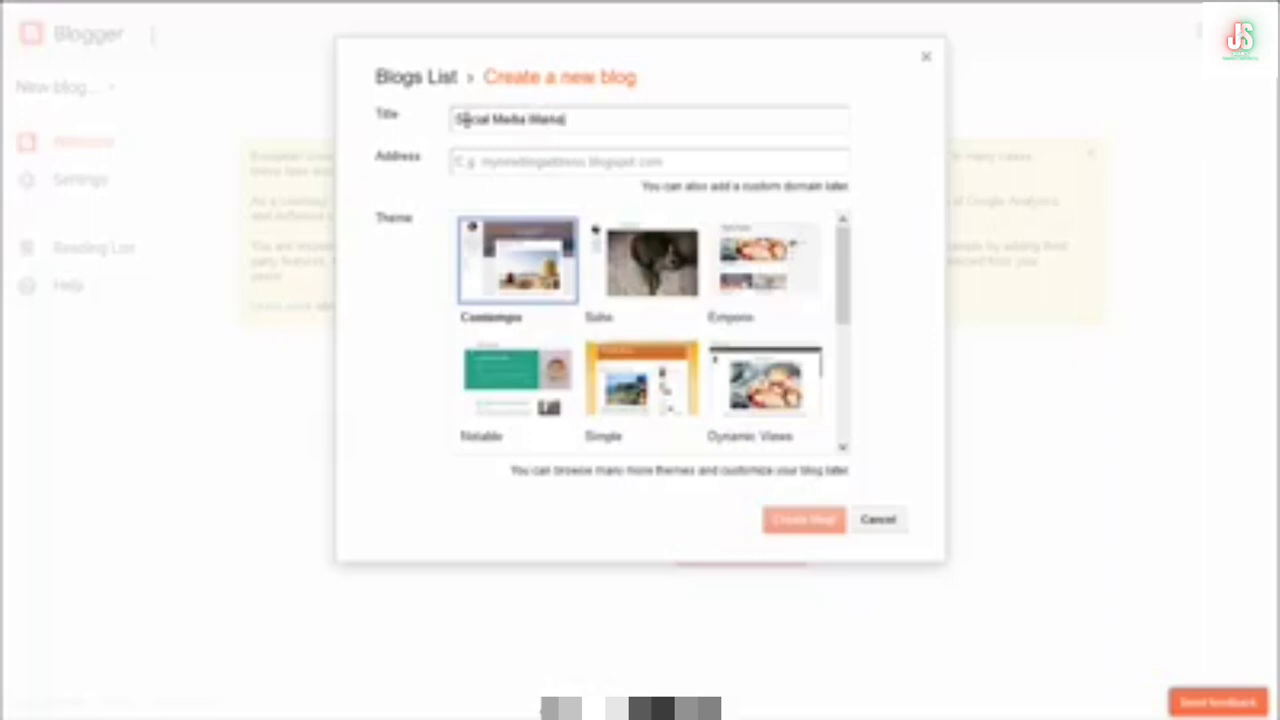
{"action": "type", "text": "ting"}
{"action": "left_click", "coordinate": [493, 166]}
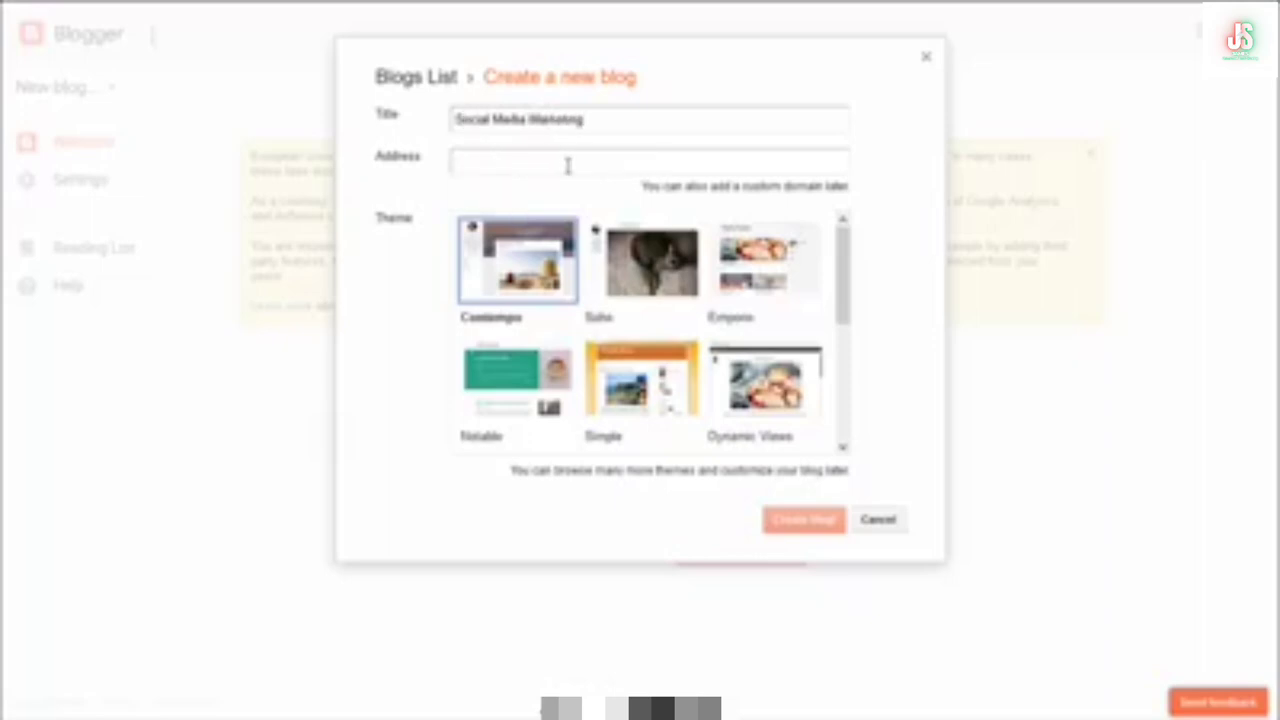
{"action": "type", "text": "altcomputer"}
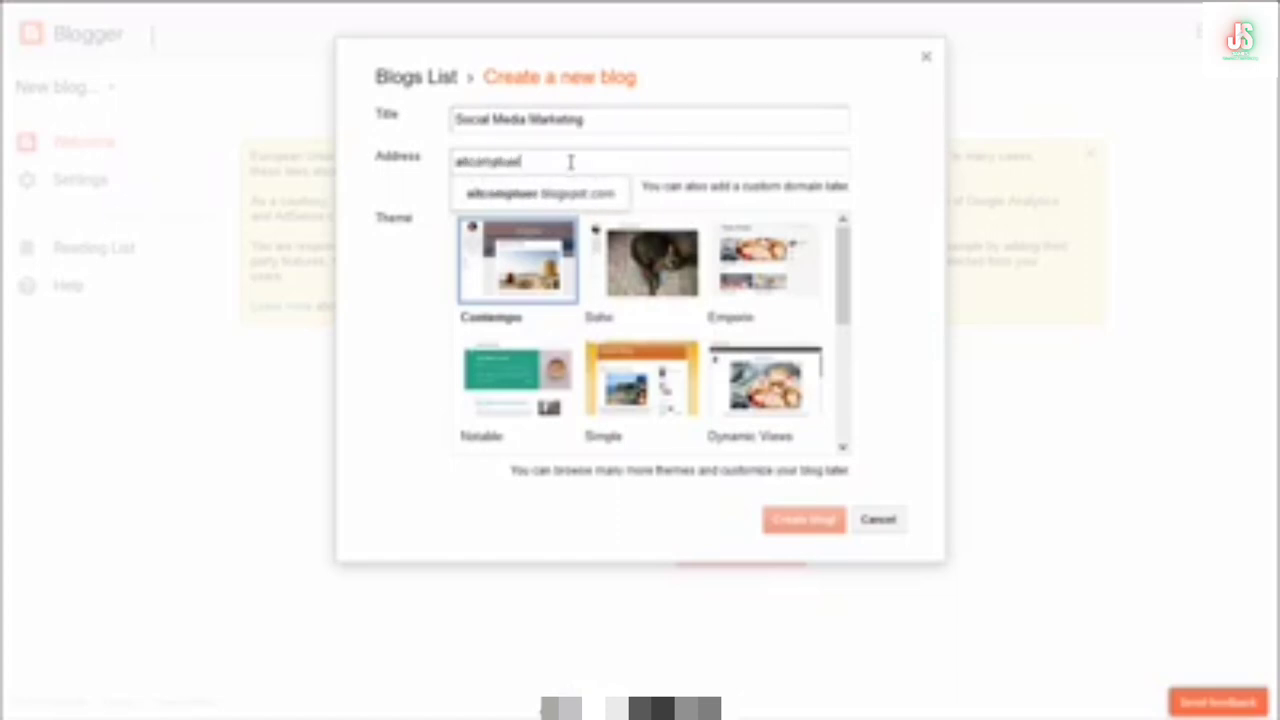
{"action": "key", "text": "BackSpace"}
{"action": "key", "text": "BackSpace"}
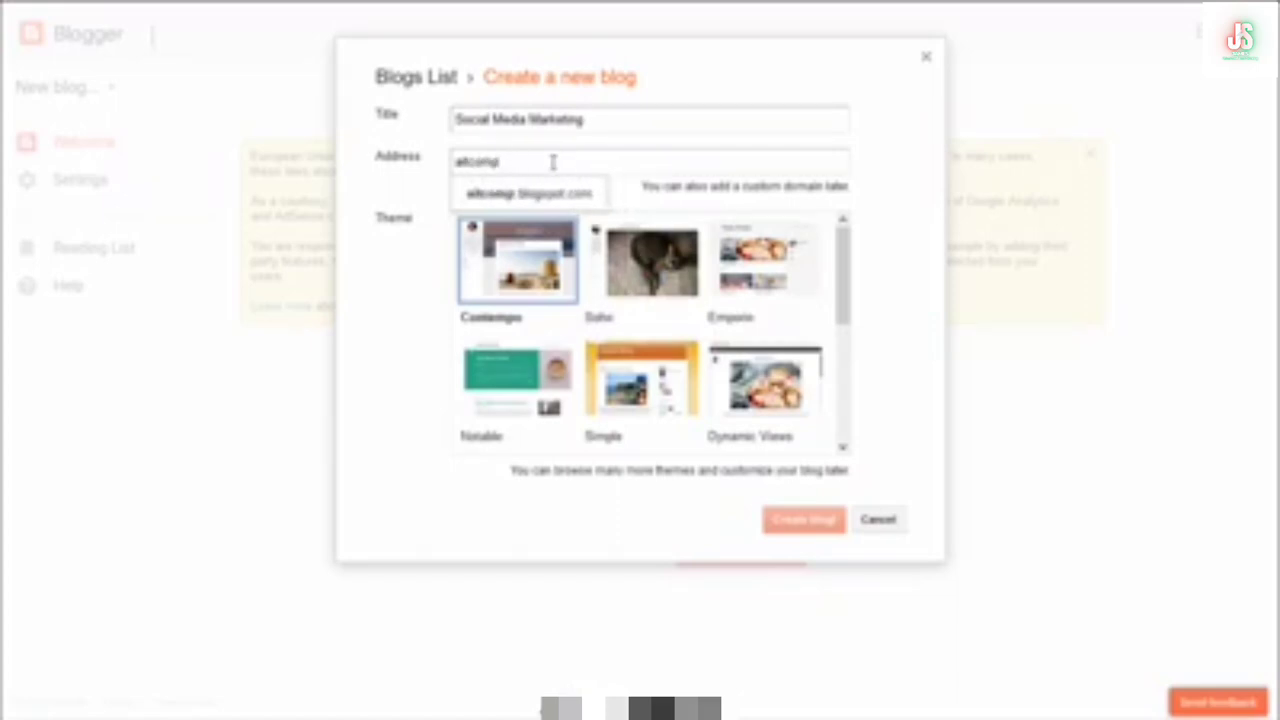
{"action": "type", "text": "er"}
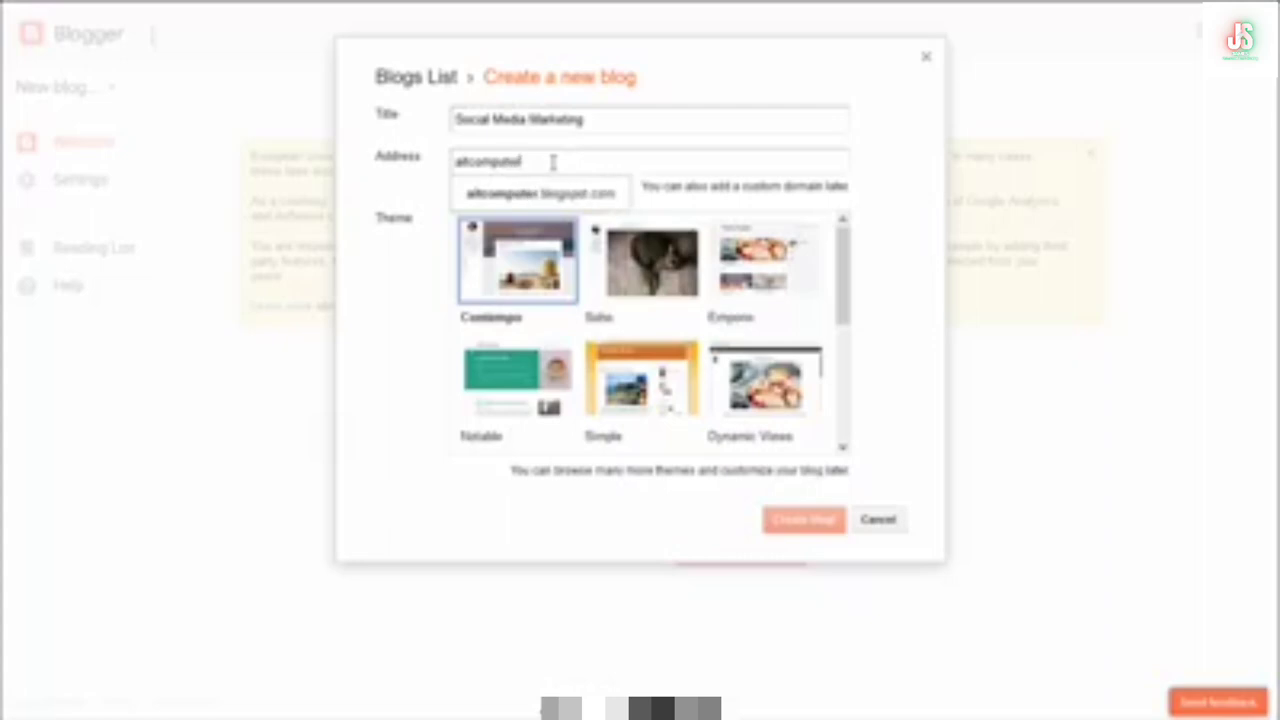
Try the altcomputer blogspot suggestion, then replace it with a socialmediamarketing address.
{"action": "left_click", "coordinate": [592, 204]}
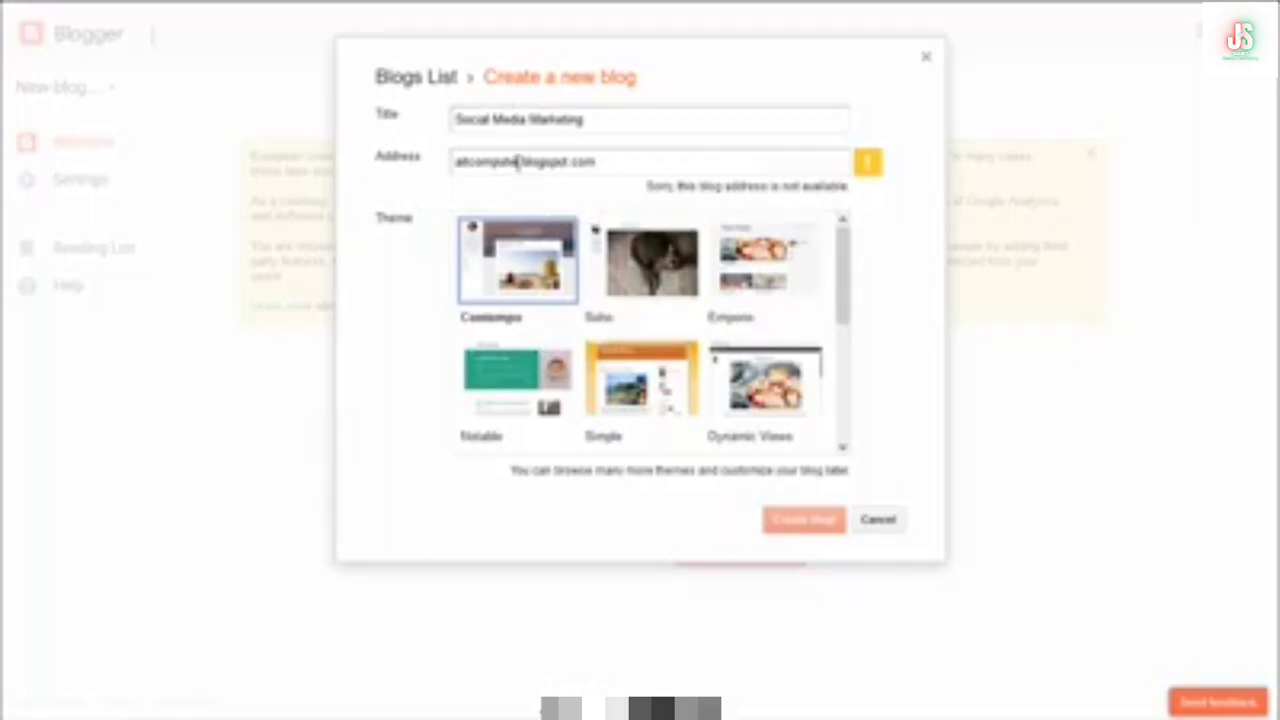
{"action": "type", "text": "rs"}
{"action": "key", "text": "BackSpace"}
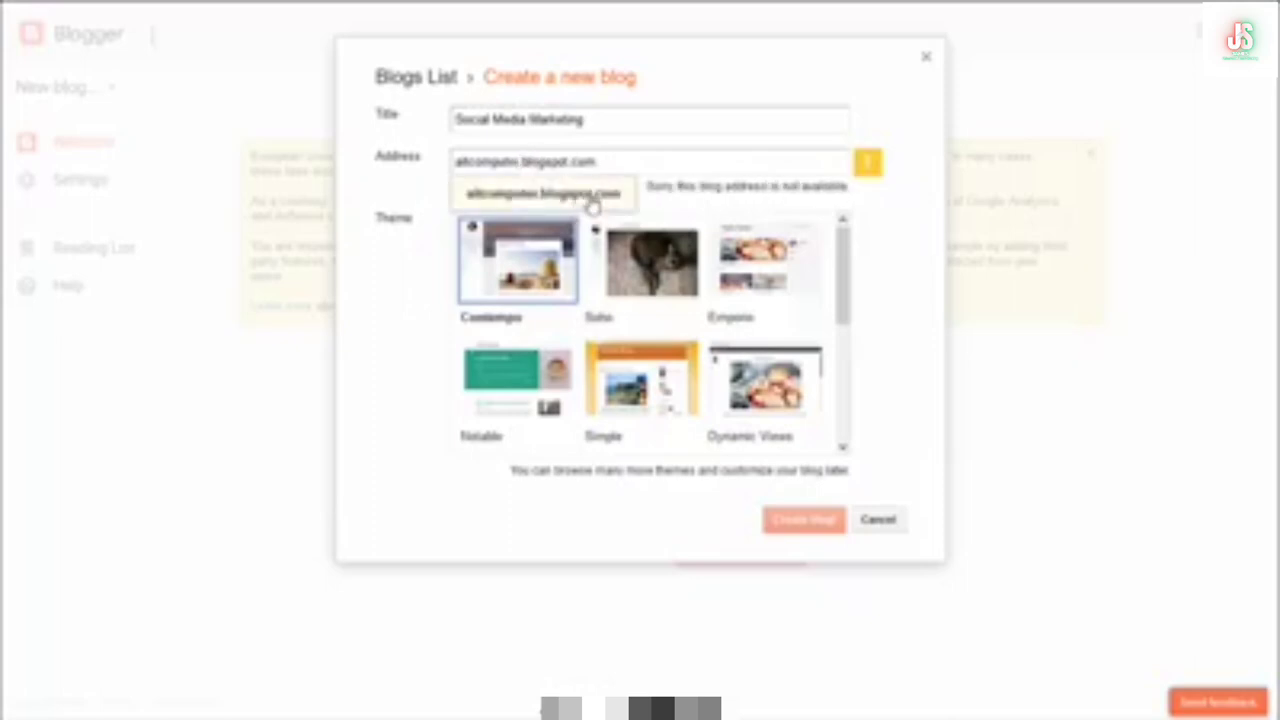
{"action": "left_click_drag", "start_coordinate": [519, 161], "coordinate": [413, 158]}
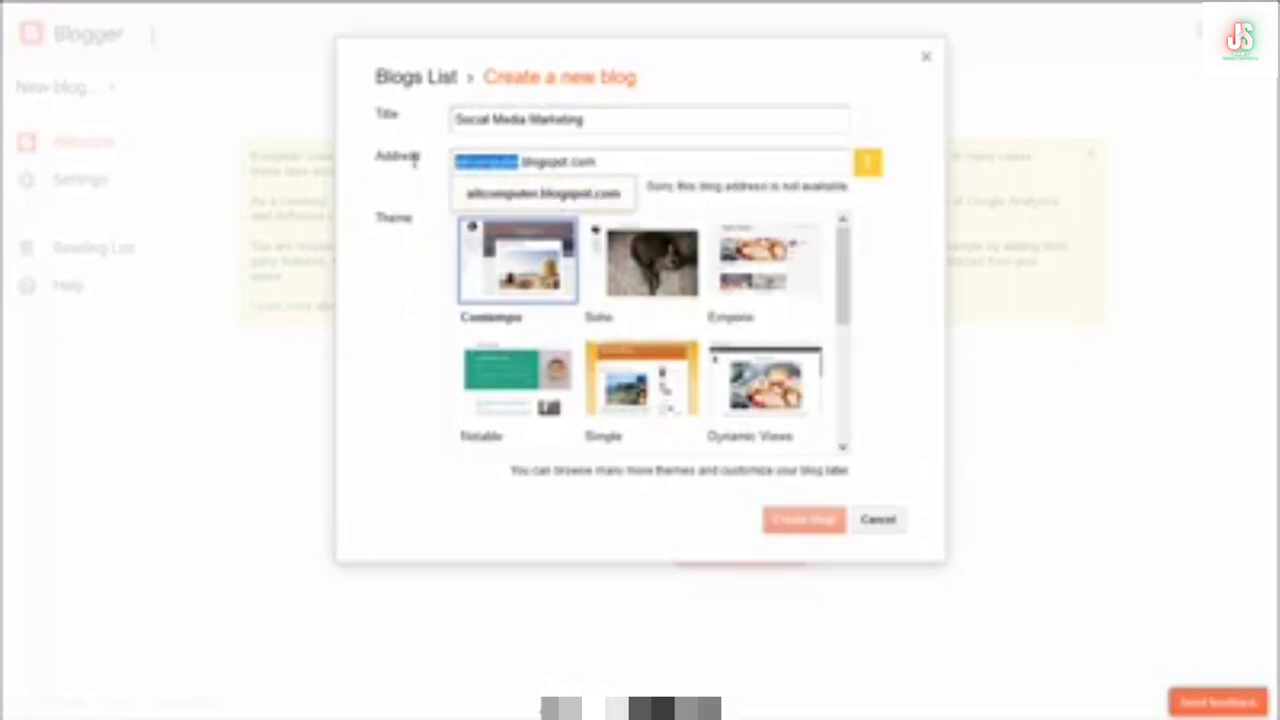
{"action": "type", "text": "ss"}
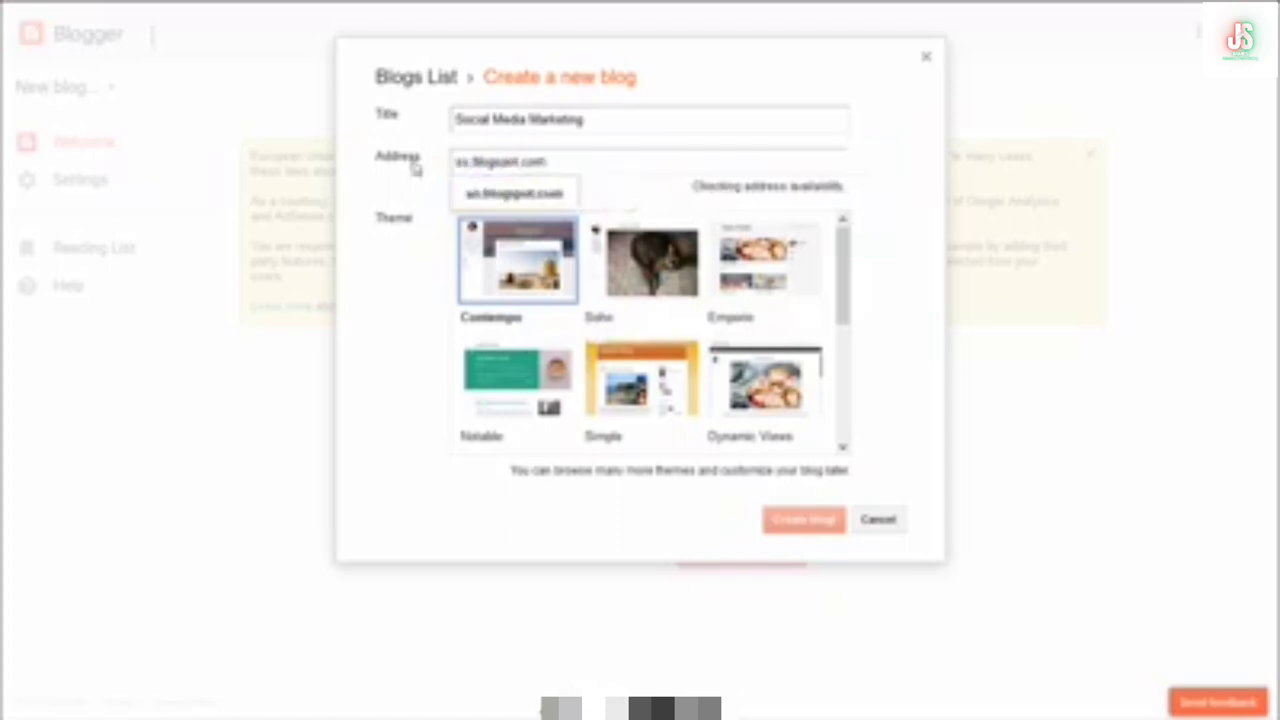
{"action": "type", "text": "cialme"}
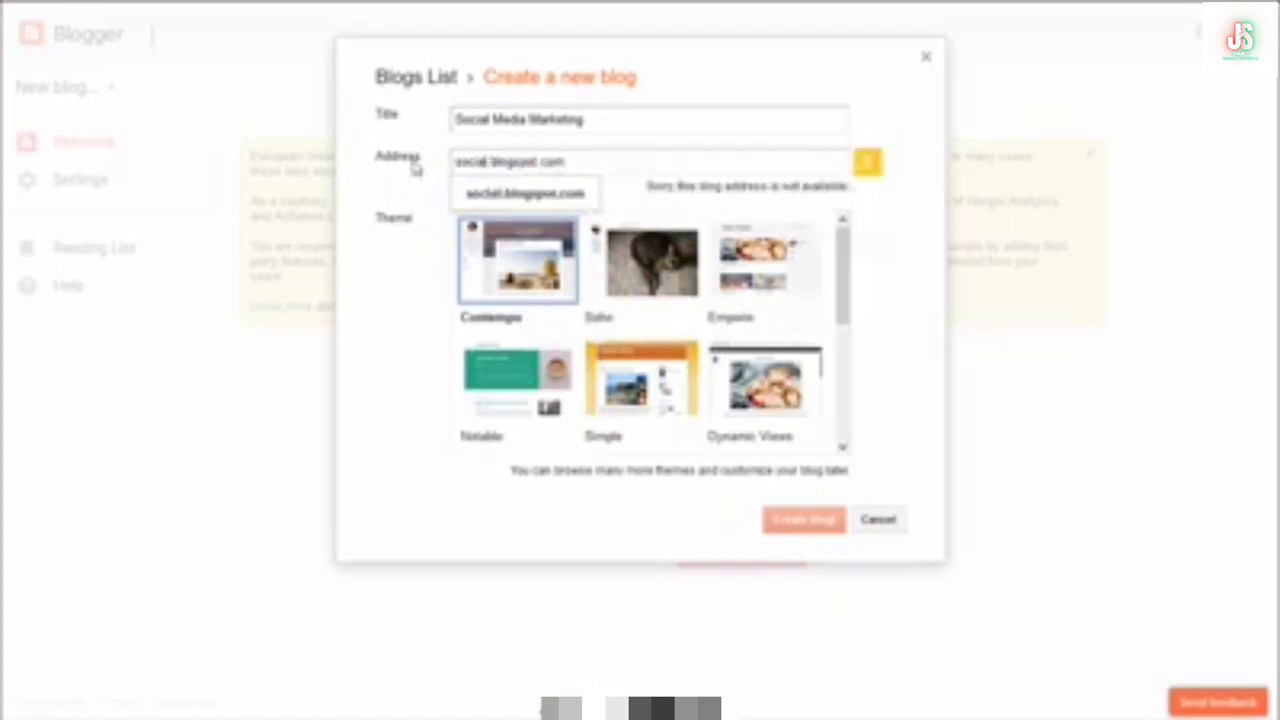
{"action": "type", "text": "diamar"}
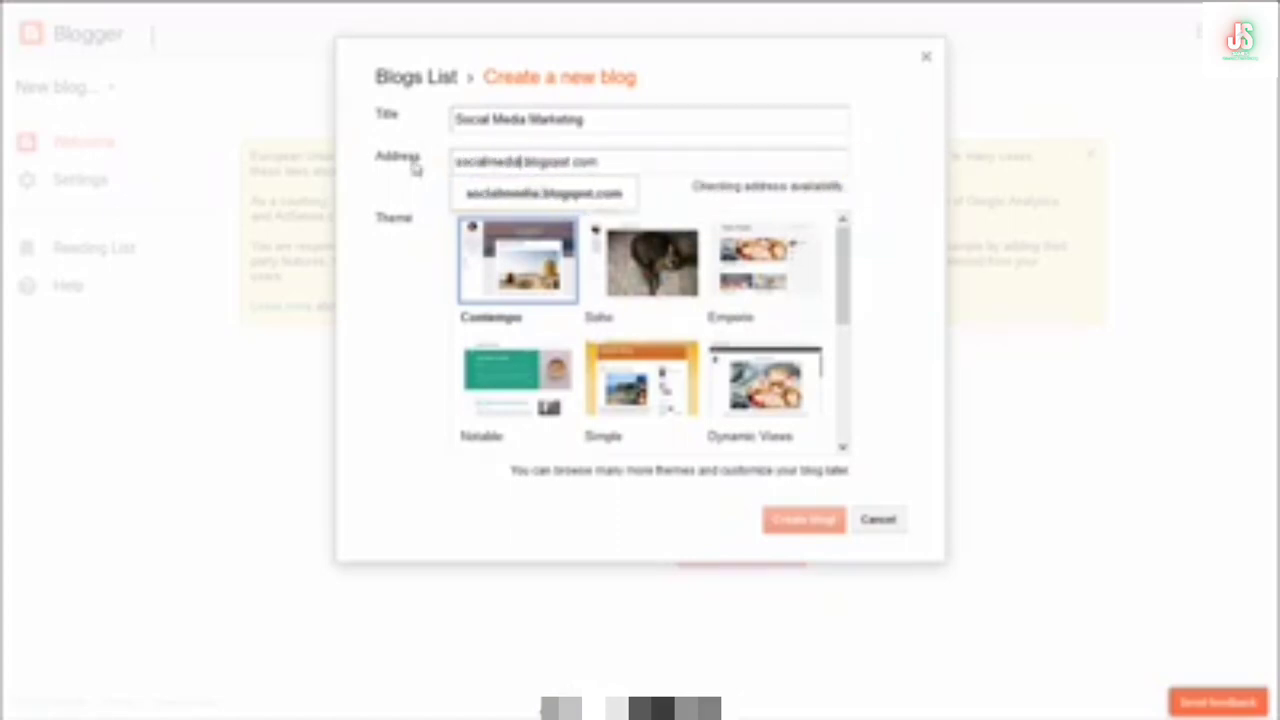
{"action": "type", "text": "keting"}
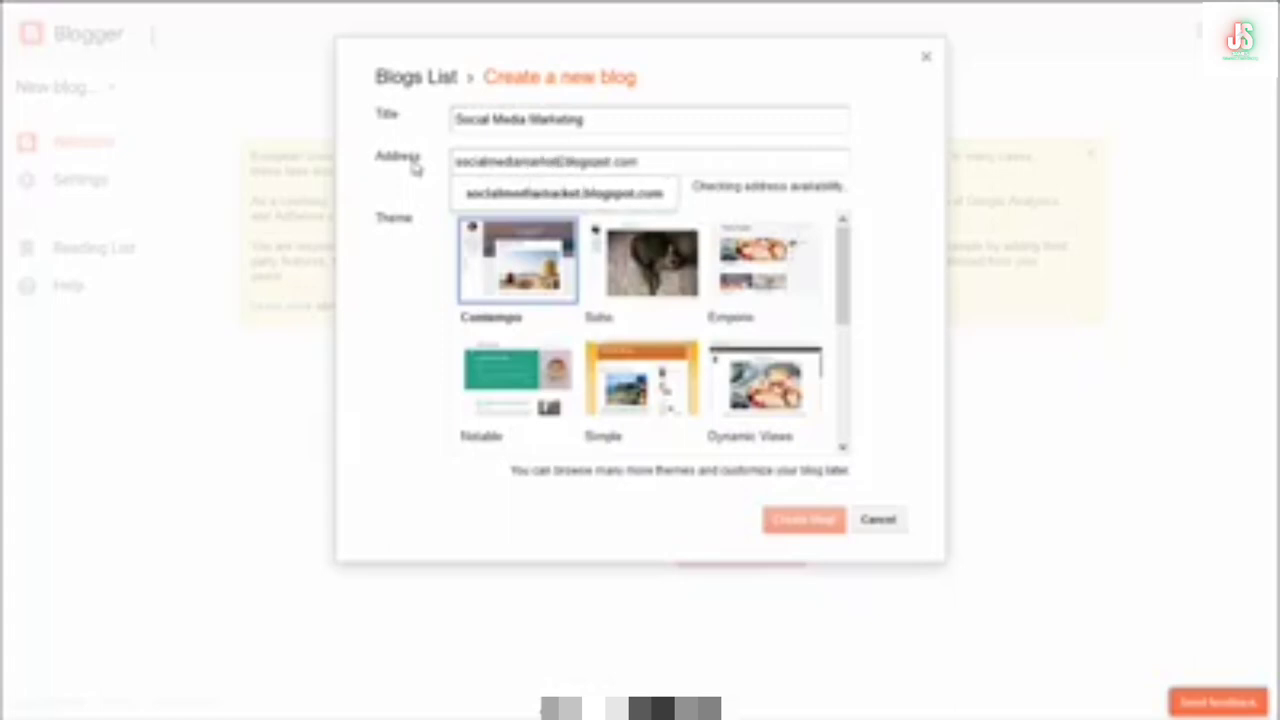
{"action": "left_click", "coordinate": [513, 204]}
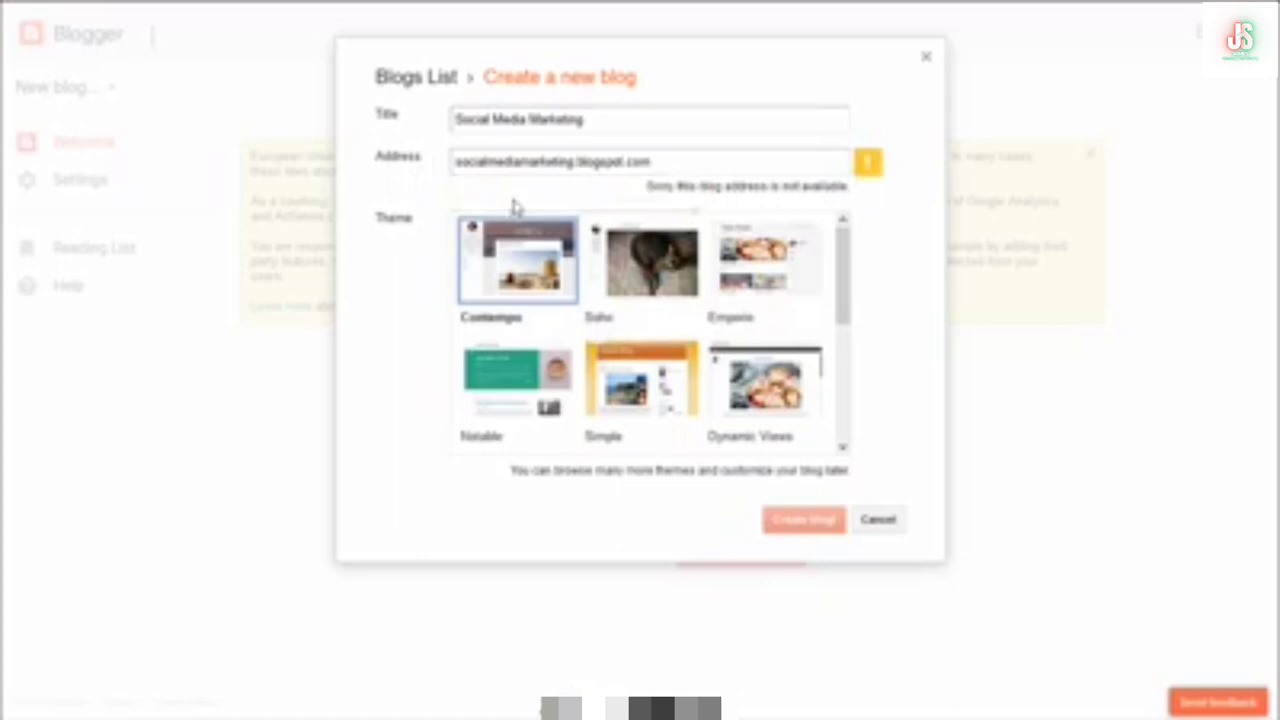
Edit the address to socialmediamarketing-at until Blogger marks it available.
{"action": "left_click", "coordinate": [455, 163]}
{"action": "type", "text": "at"}
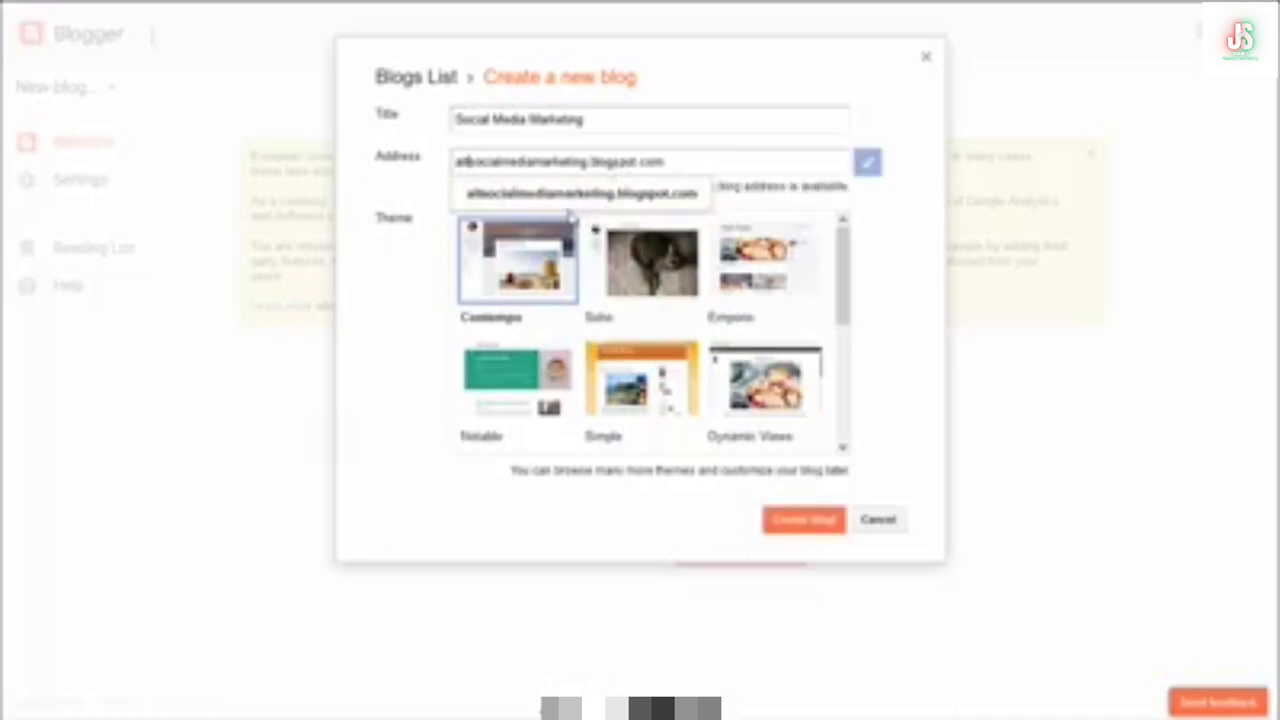
{"action": "left_click", "coordinate": [548, 207]}
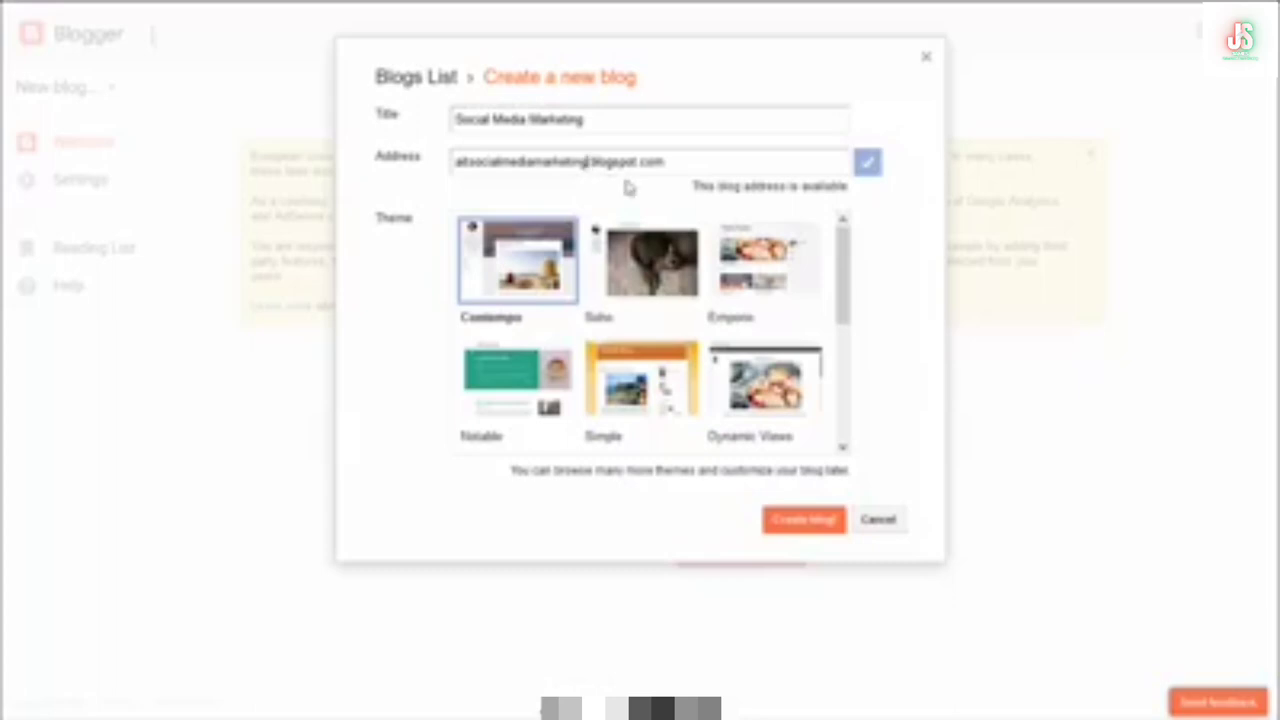
{"action": "type", "text": ".at"}
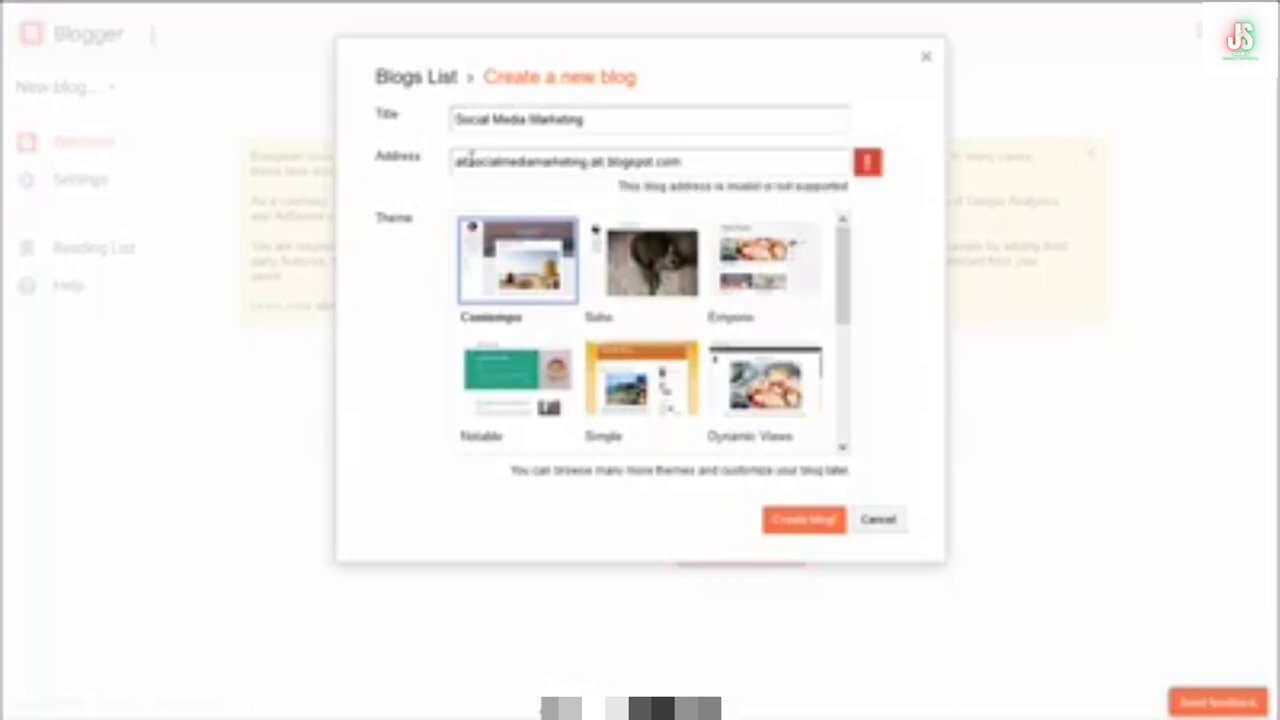
{"action": "key", "text": "Home"}
{"action": "key", "text": "Delete"}
{"action": "key", "text": "Delete"}
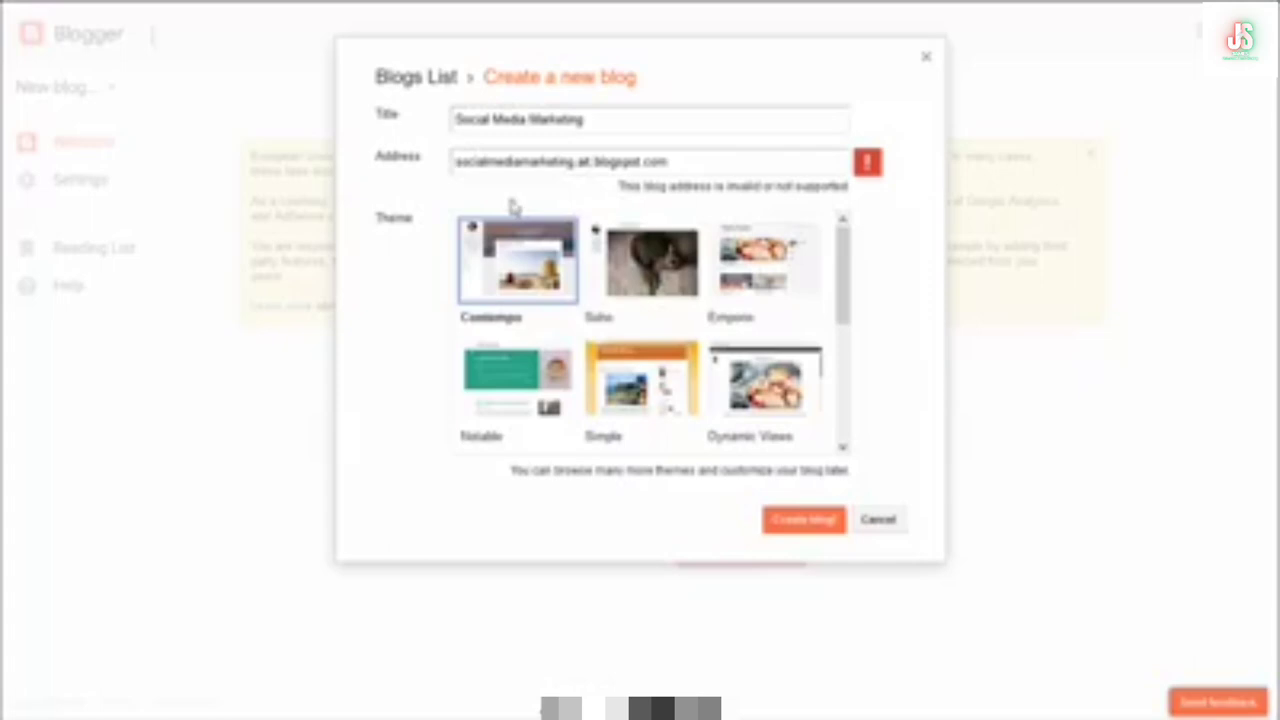
{"action": "left_click", "coordinate": [578, 162]}
{"action": "key", "text": "BackSpace"}
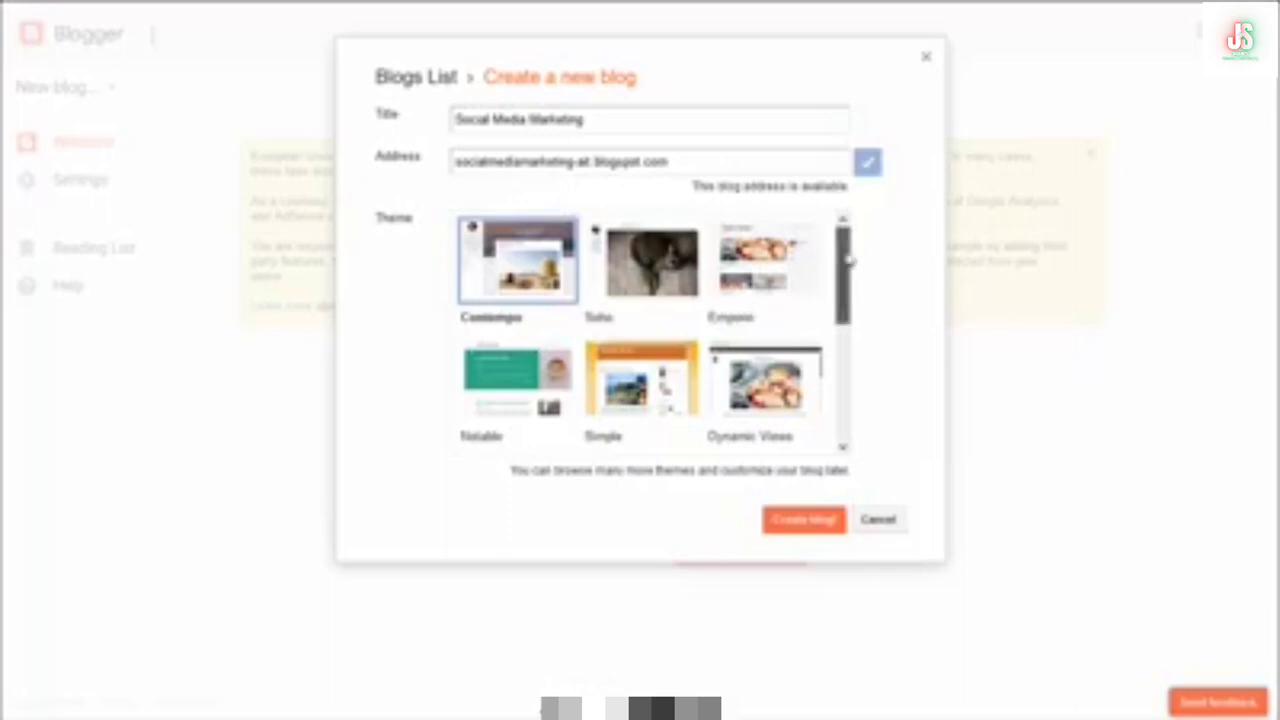
Pick the Picture Window theme, create the blog, and start a new post.
{"action": "left_click_drag", "start_coordinate": [853, 259], "coordinate": [836, 358]}
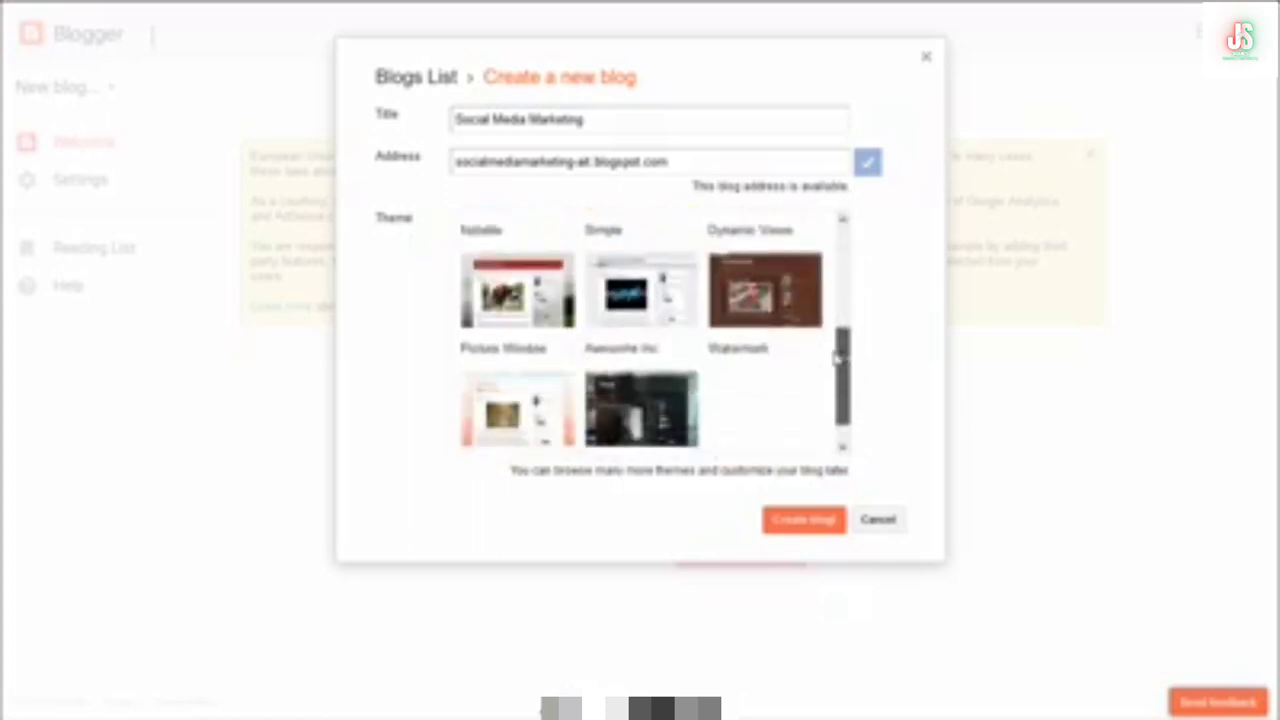
{"action": "left_click", "coordinate": [490, 315]}
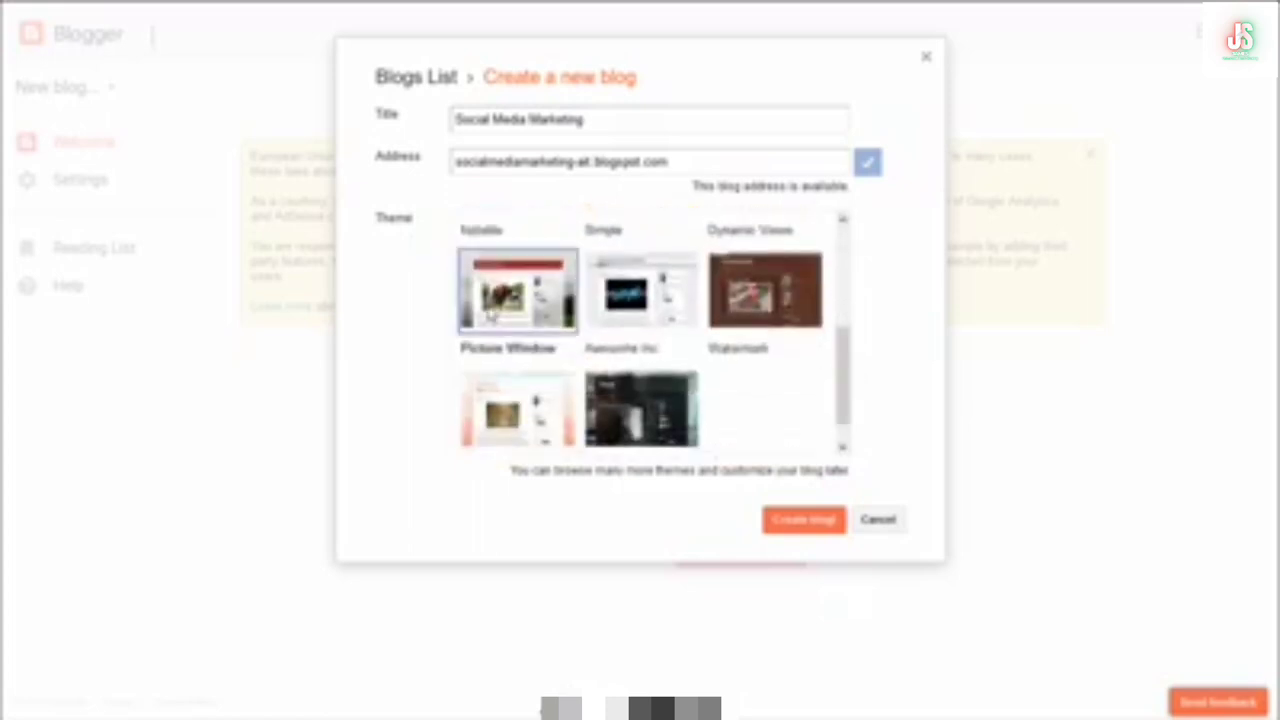
{"action": "left_click_drag", "start_coordinate": [845, 363], "coordinate": [850, 420]}
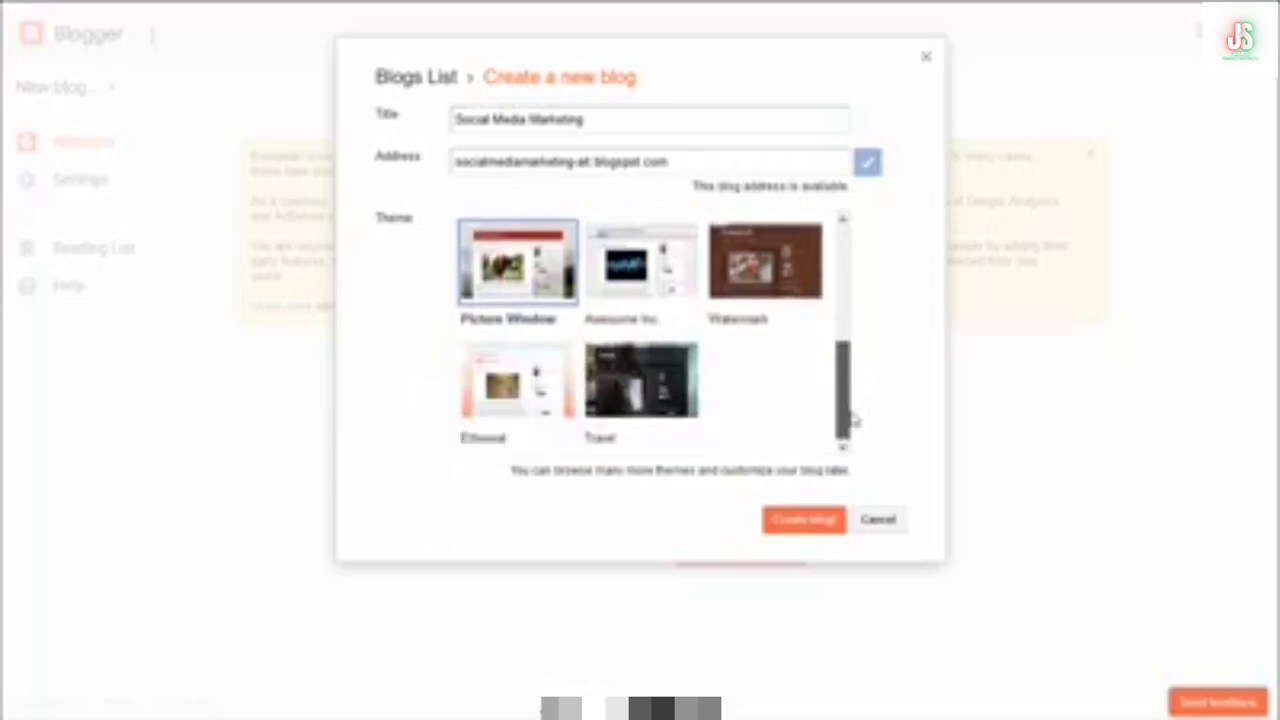
{"action": "left_click_drag", "start_coordinate": [850, 360], "coordinate": [858, 243]}
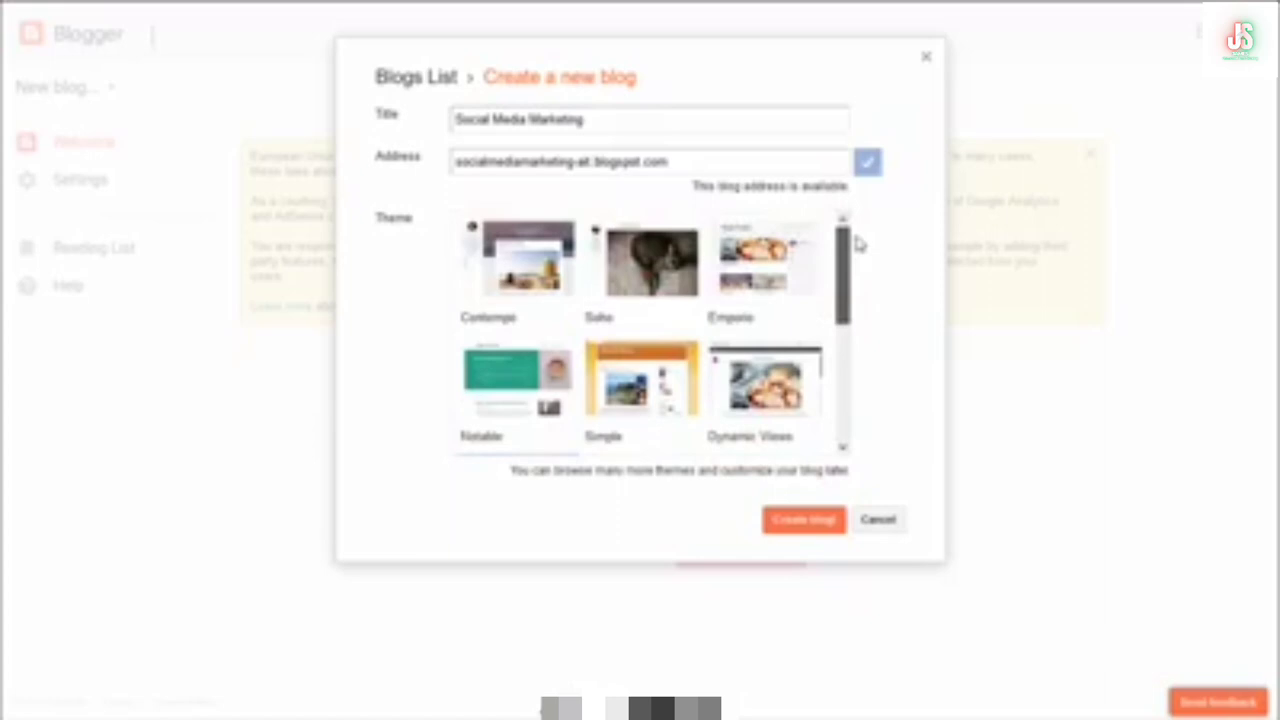
{"action": "left_click_drag", "start_coordinate": [857, 243], "coordinate": [891, 403]}
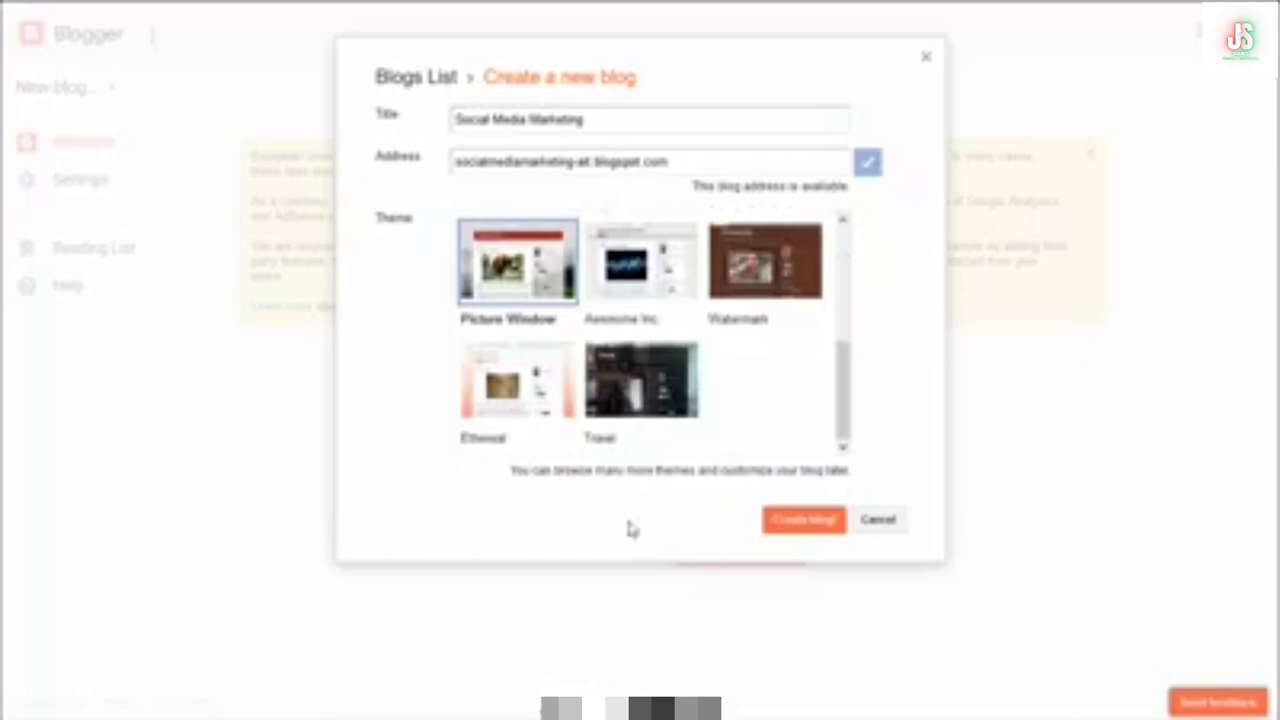
{"action": "left_click", "coordinate": [800, 535]}
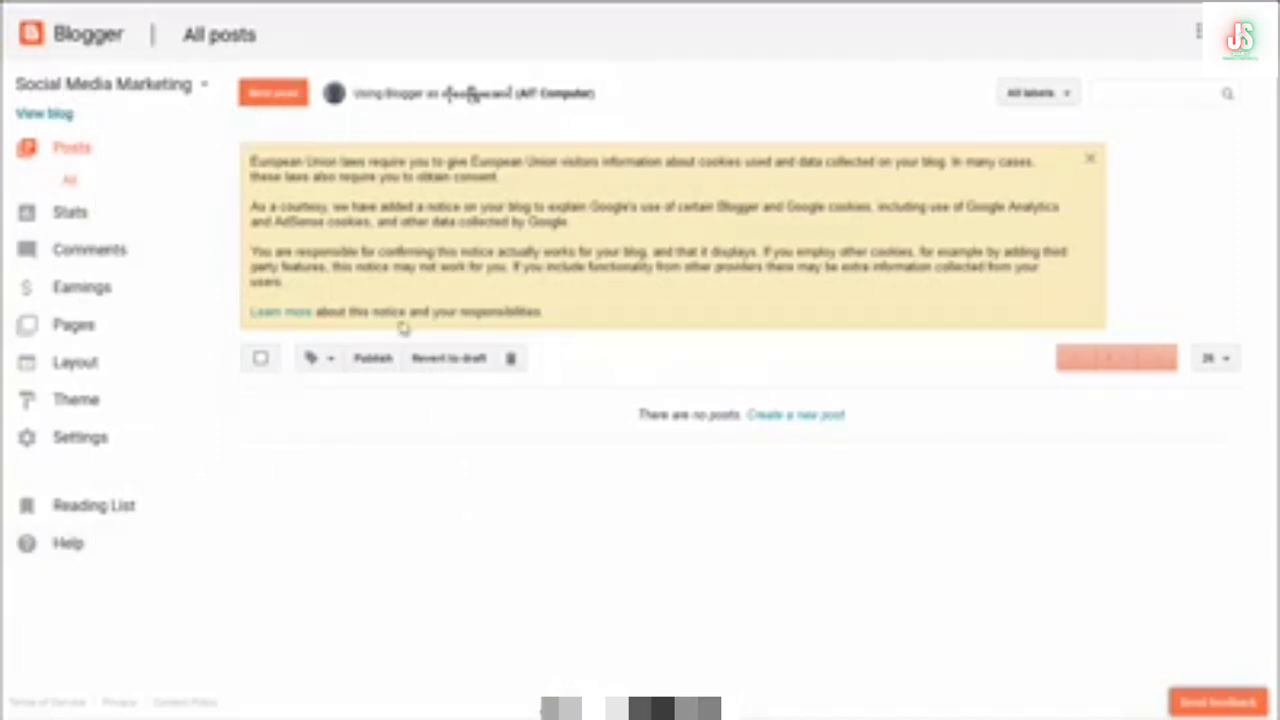
{"action": "left_click", "coordinate": [285, 100]}
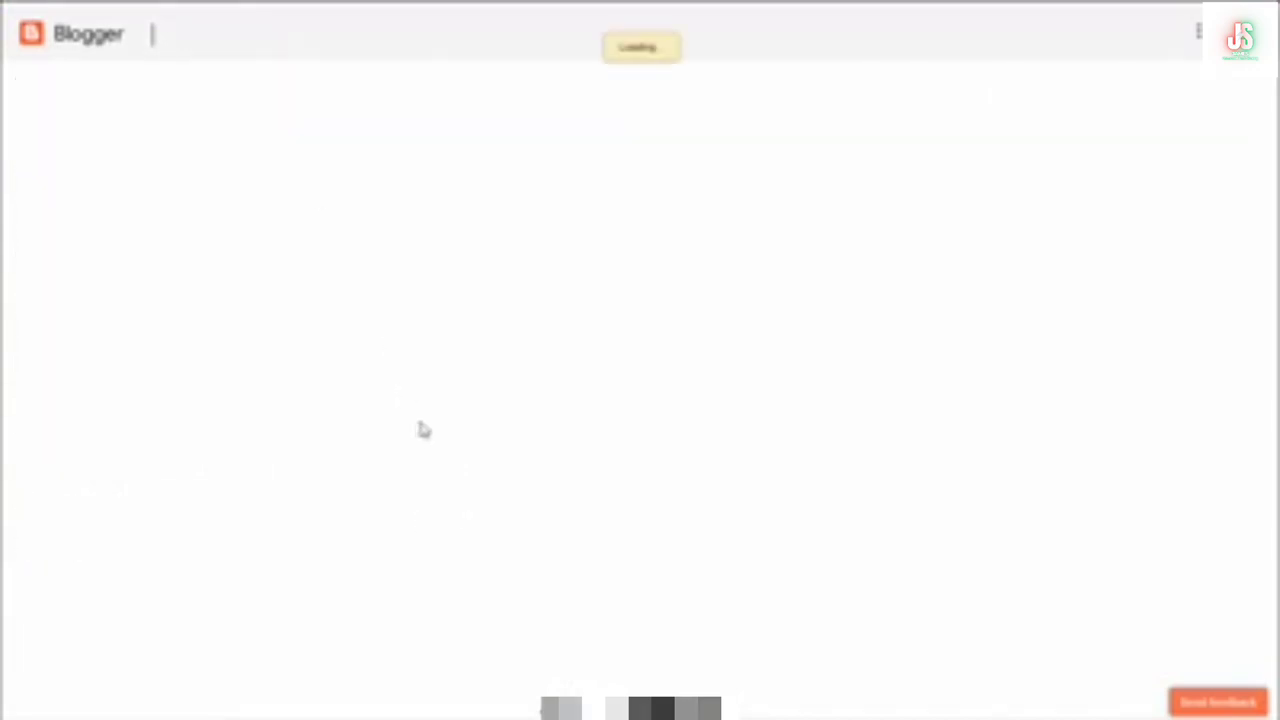